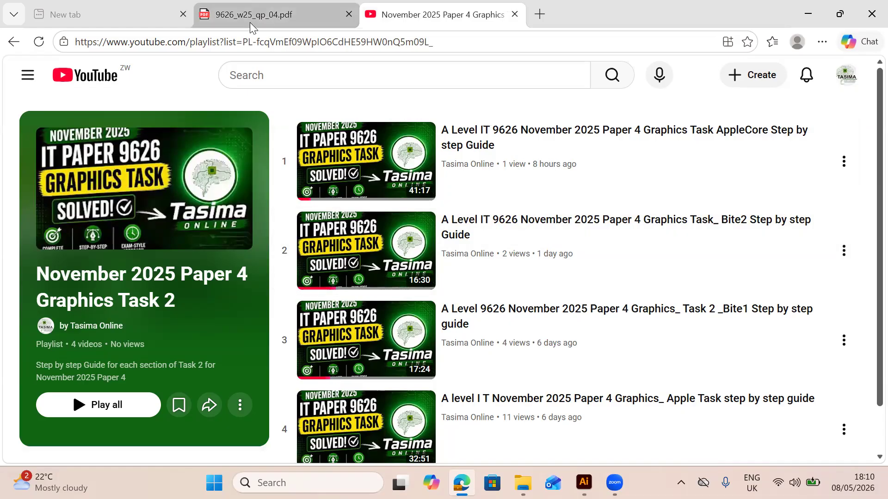
# Review the rotten apple core task in 9626_w25_qp_04.pdf and switch to the apple core artwork in Illustrator
pyautogui.click(250, 22)
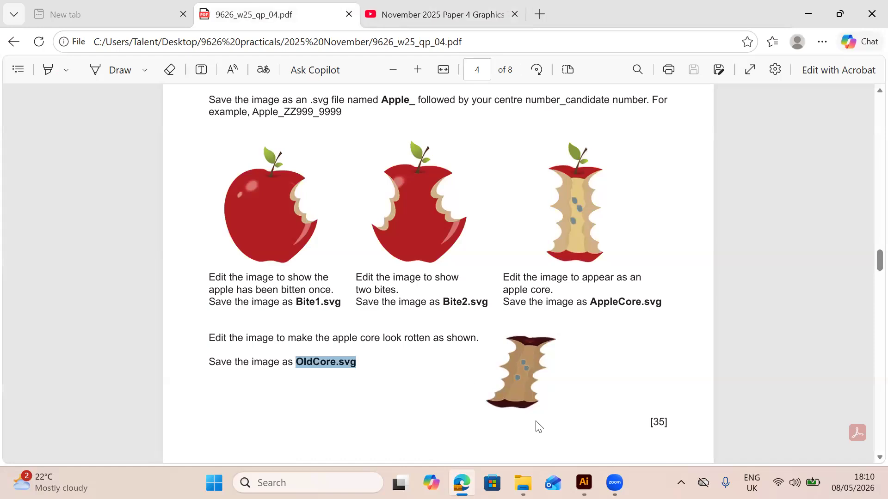
pyautogui.moveTo(584, 483)
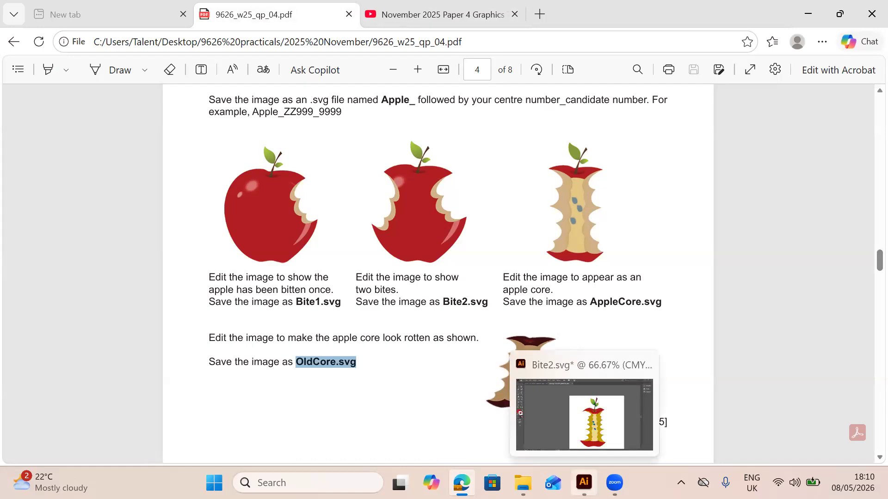
pyautogui.click(584, 482)
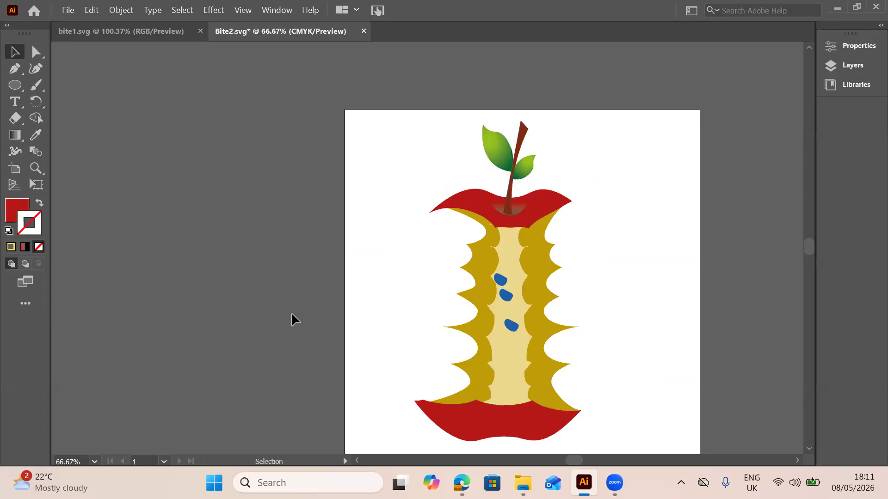
# Ungroup the apple artwork, pull the stem with its leaves away from the core, and delete it
pyautogui.click(516, 185)
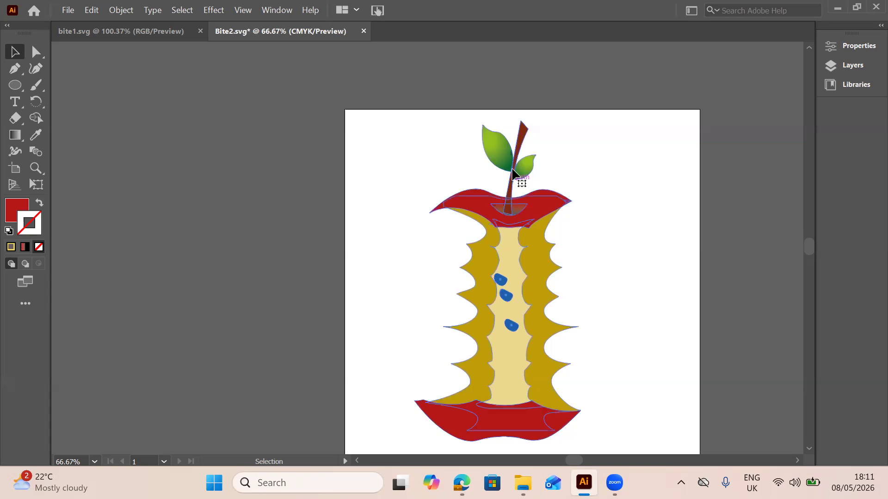
pyautogui.click(517, 184)
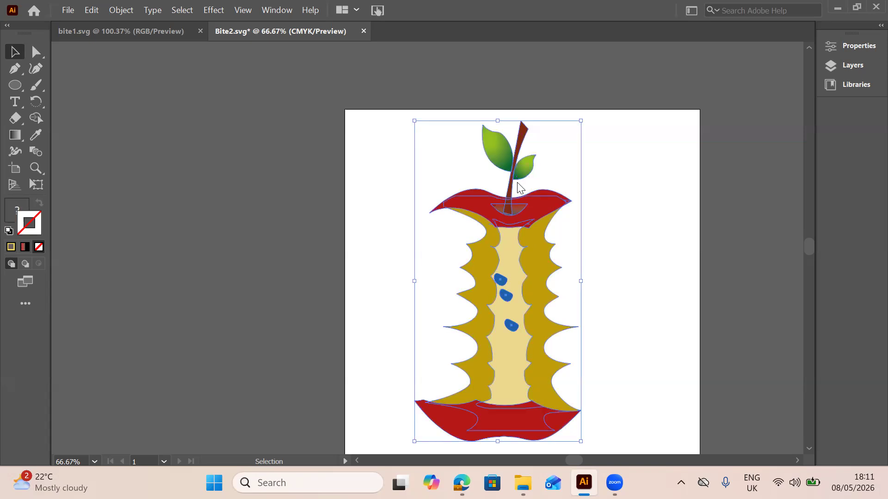
pyautogui.rightClick(517, 184)
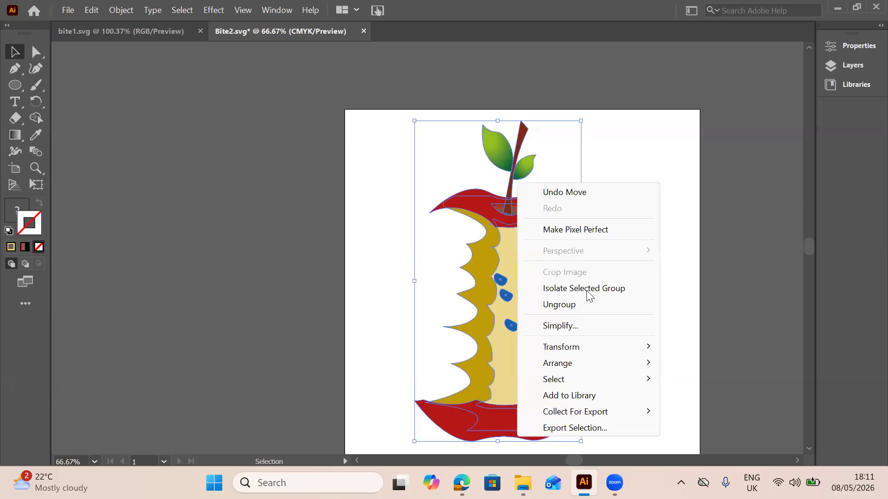
pyautogui.click(603, 168)
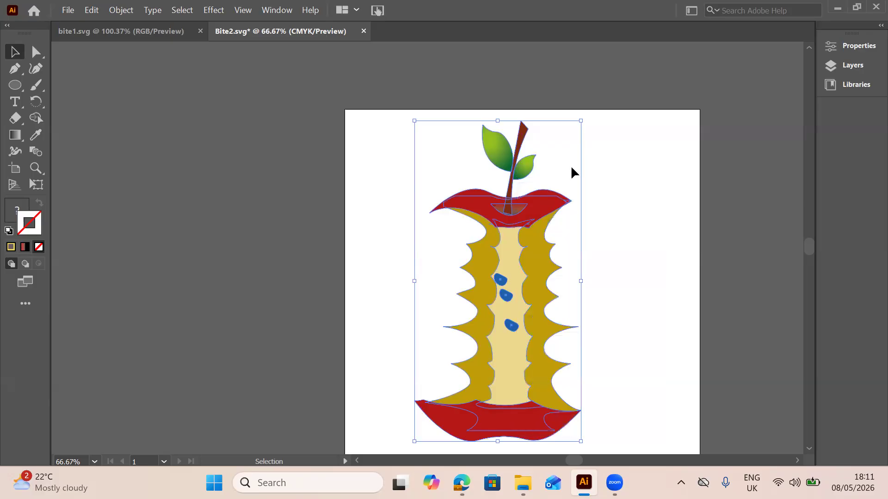
pyautogui.click(519, 173)
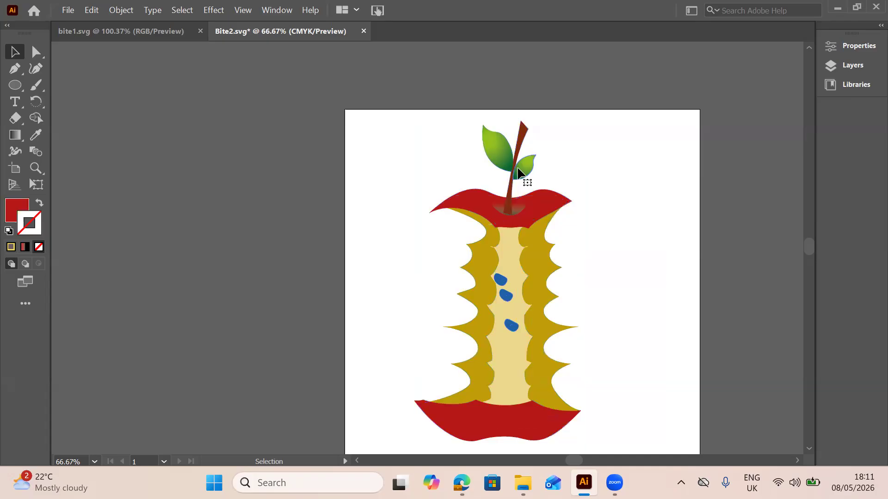
pyautogui.moveTo(518, 172); pyautogui.dragTo(641, 164)
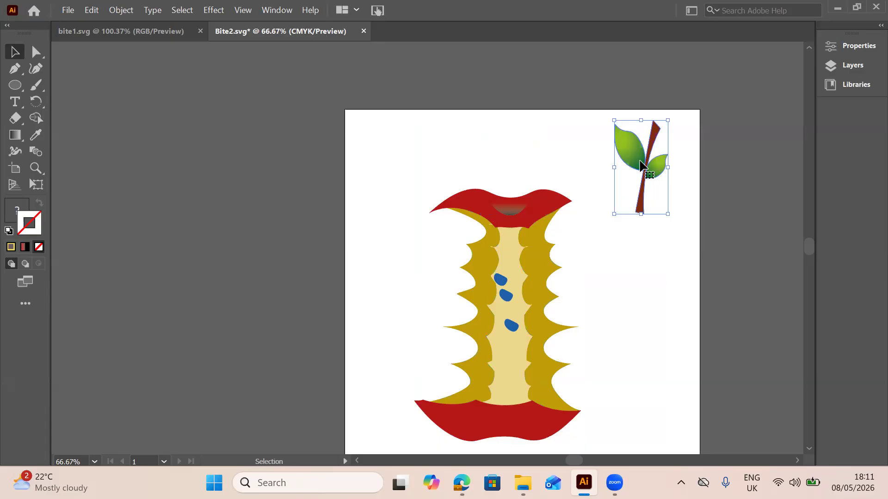
pyautogui.press('Delete')
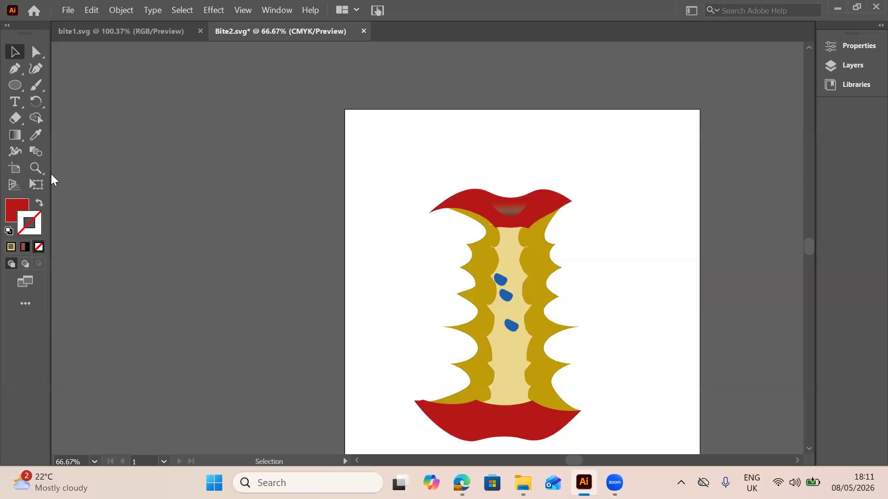
# Add the Measure Tool to the toolbar from the complete tool list
pyautogui.click(27, 306)
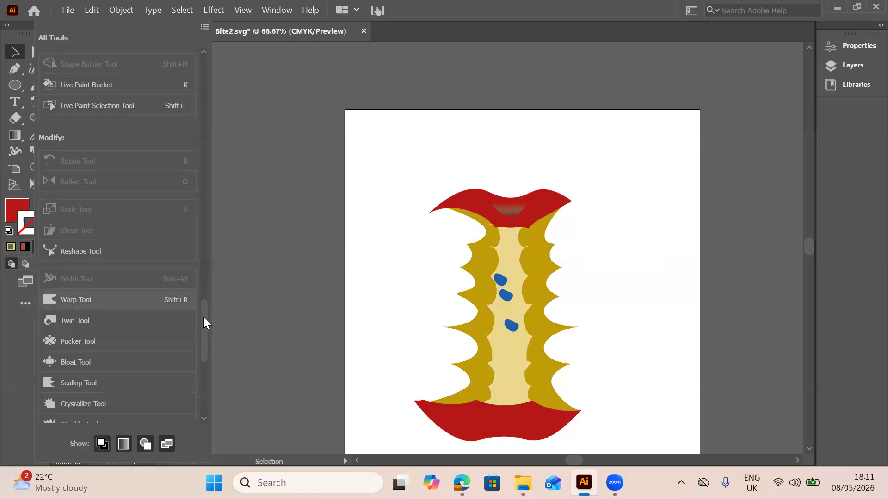
pyautogui.scroll(5, 212, 290)
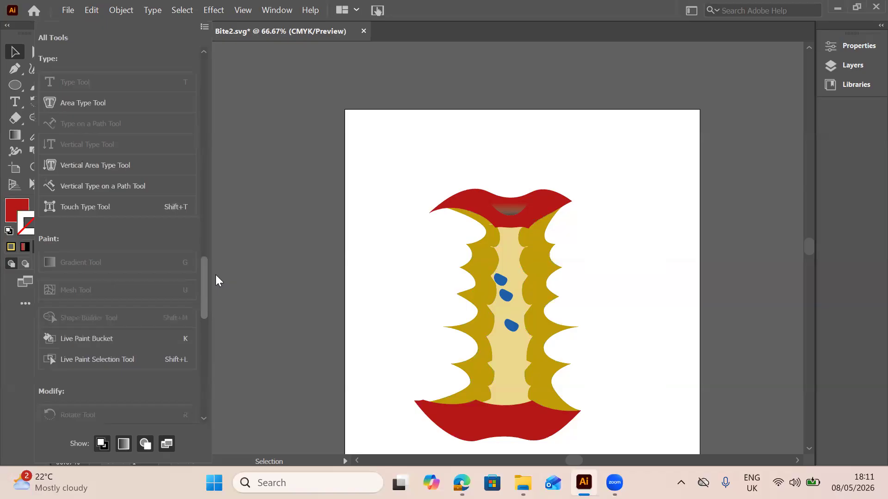
pyautogui.scroll(-1, 218, 283)
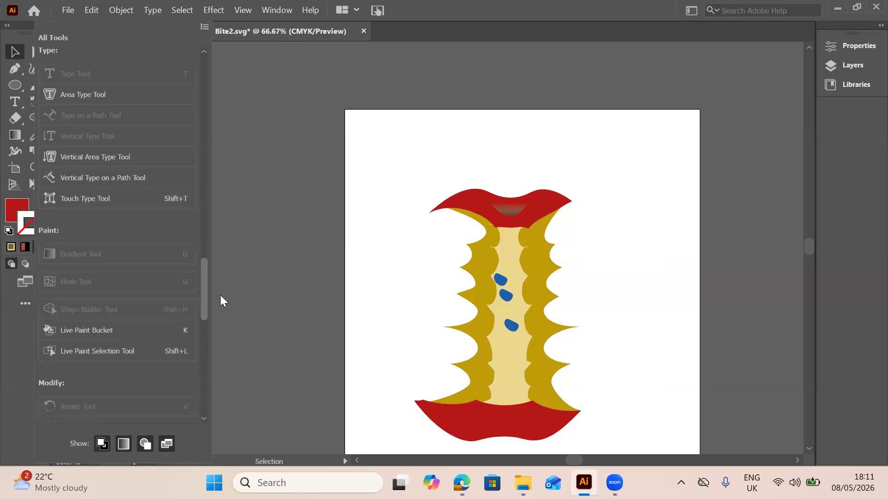
pyautogui.scroll(-2, 220, 296)
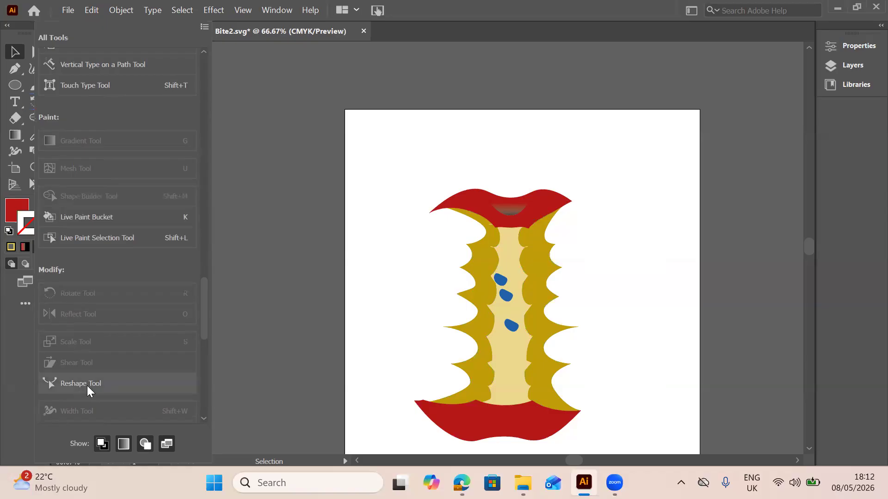
pyautogui.moveTo(207, 323); pyautogui.dragTo(207, 391)
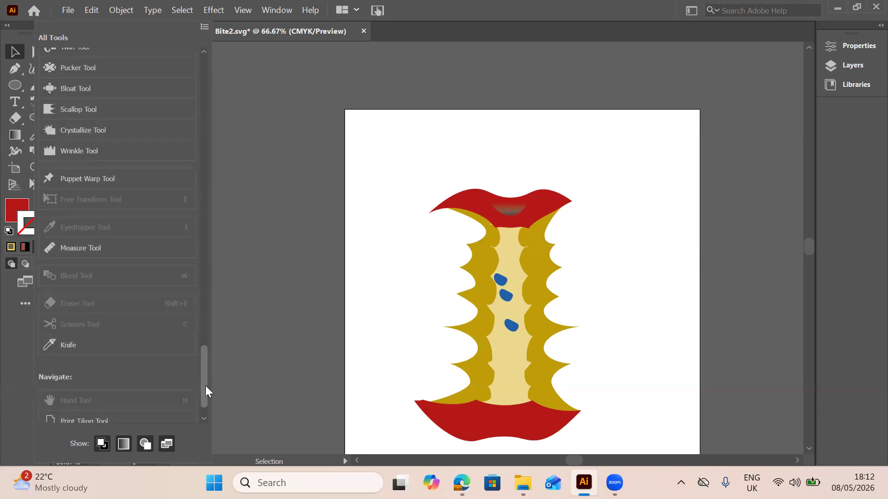
pyautogui.scroll(-1, 206, 386)
pyautogui.scroll(-3, 206, 394)
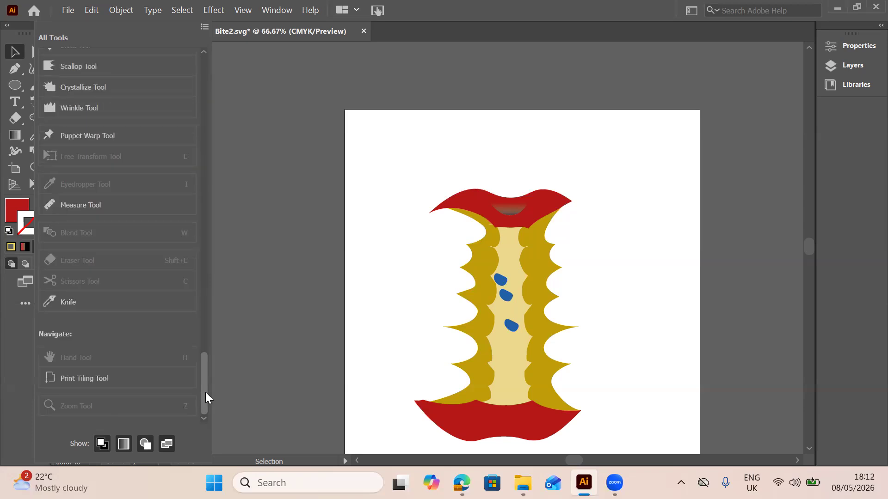
pyautogui.scroll(1, 205, 391)
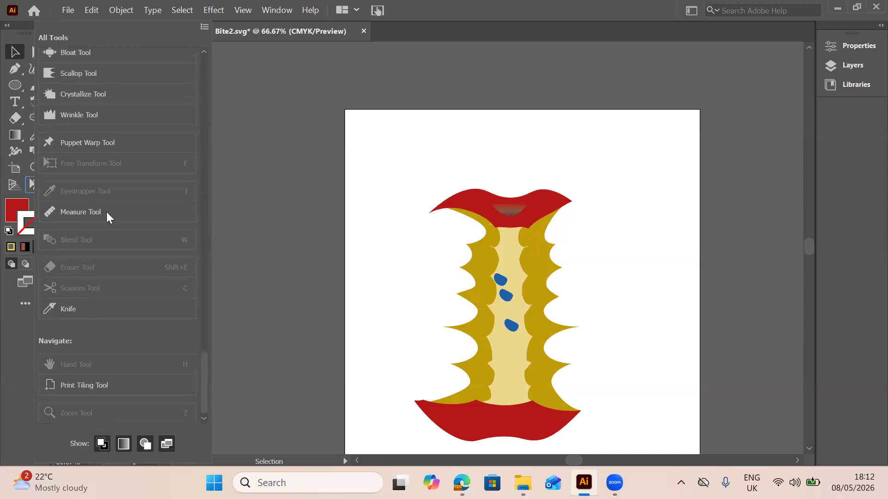
pyautogui.click(106, 212)
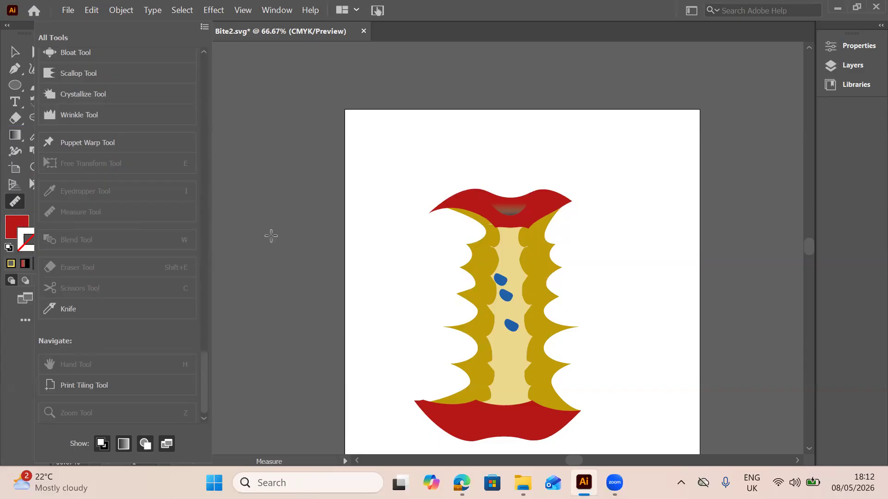
pyautogui.click(12, 202)
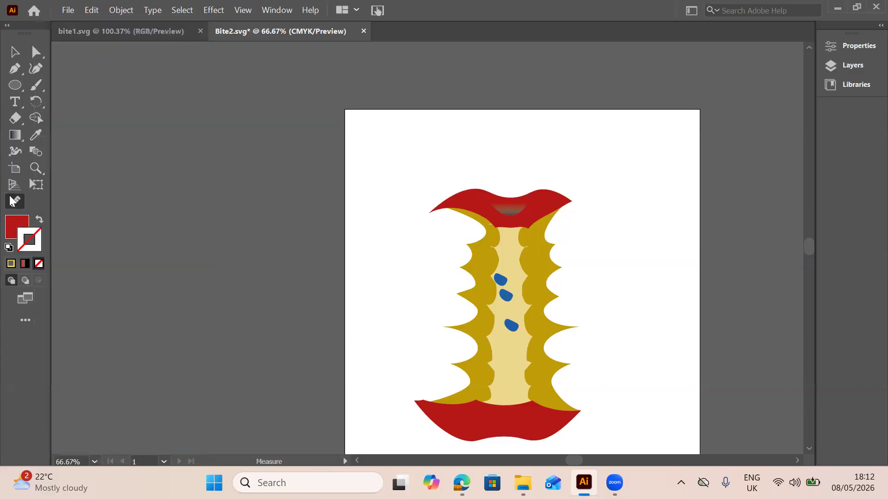
pyautogui.click(12, 229)
# Ungroup the remaining apple core artwork into its separate pieces
pyautogui.press('v')
pyautogui.click(525, 294)
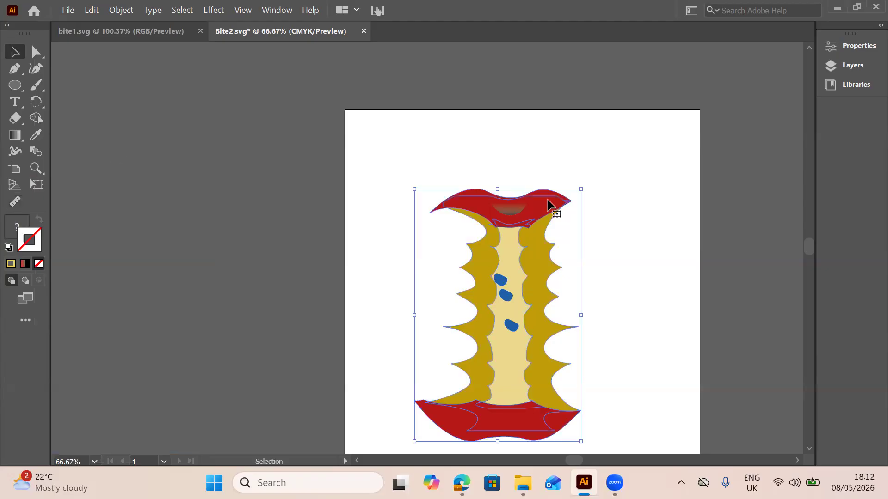
pyautogui.rightClick(549, 205)
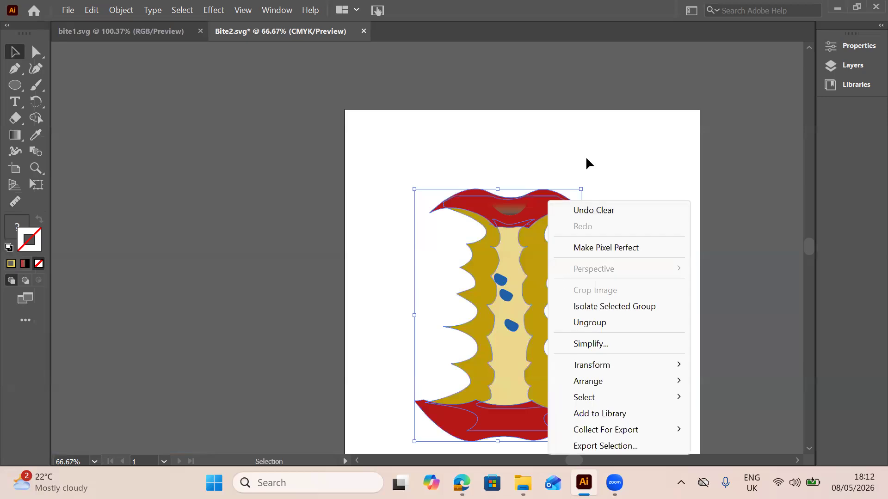
pyautogui.click(541, 210)
pyautogui.moveTo(541, 210)
pyautogui.mouseDown()
pyautogui.moveTo(531, 143)
pyautogui.moveTo(541, 206)
pyautogui.mouseUp()
# Group all pieces of the apple core and move the group slightly up and to the left on the artboard
pyautogui.moveTo(443, 160); pyautogui.dragTo(550, 357)
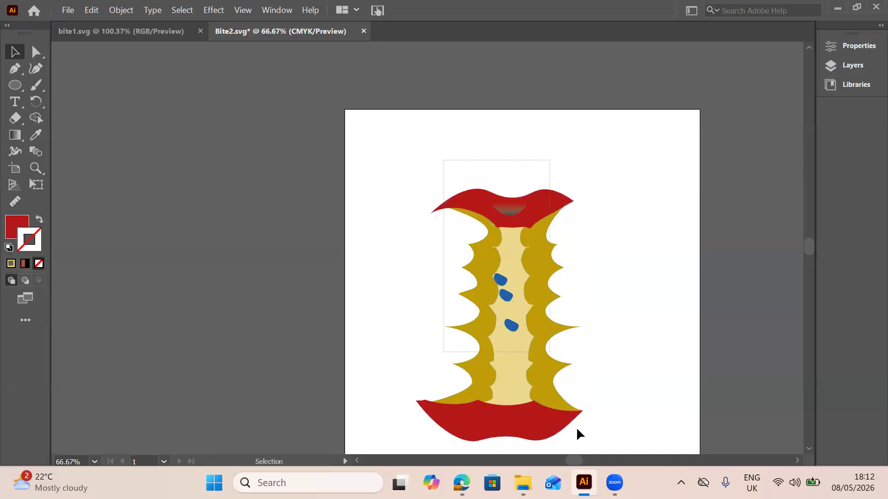
pyautogui.scroll(-1, 518, 175)
pyautogui.click(509, 204)
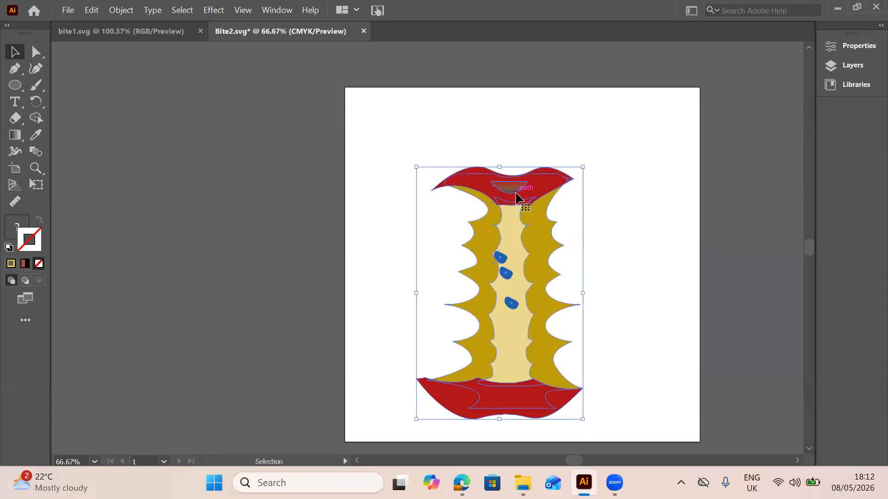
pyautogui.rightClick(518, 198)
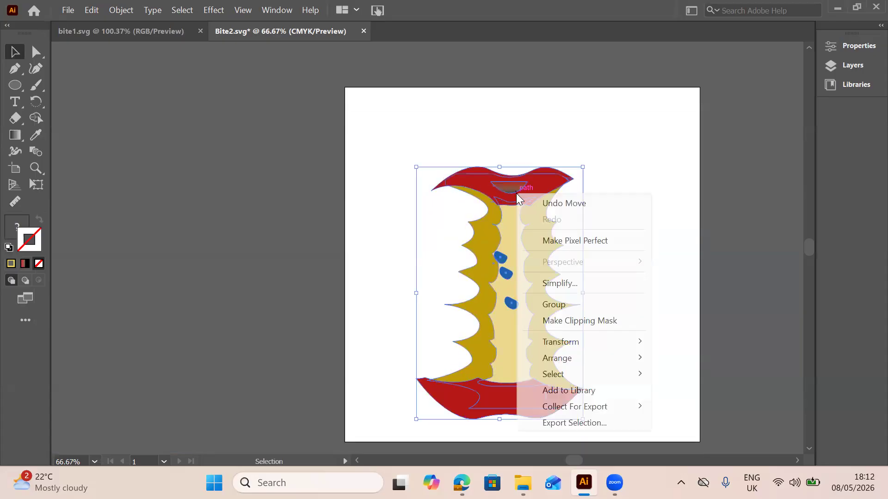
pyautogui.click(552, 305)
pyautogui.click(552, 196)
pyautogui.moveTo(552, 193); pyautogui.dragTo(534, 180)
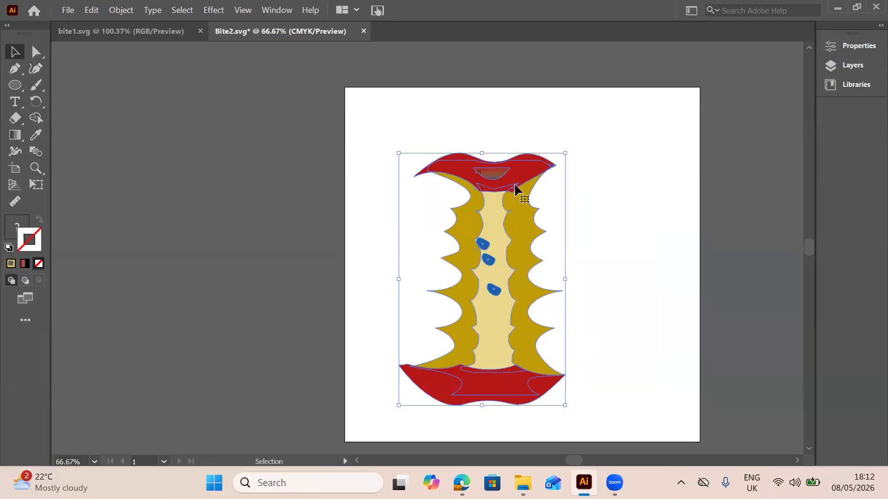
pyautogui.click(615, 185)
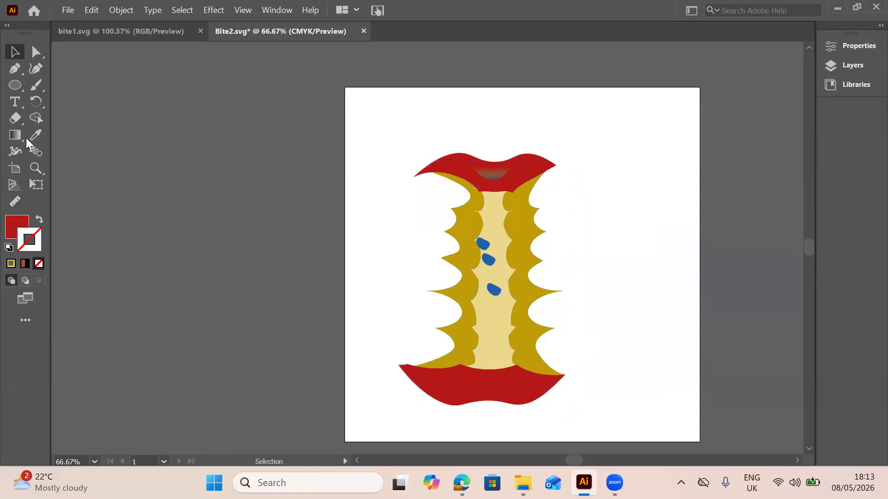
# Try to tilt the grouped apple core clockwise with Free Transform
pyautogui.click(37, 185)
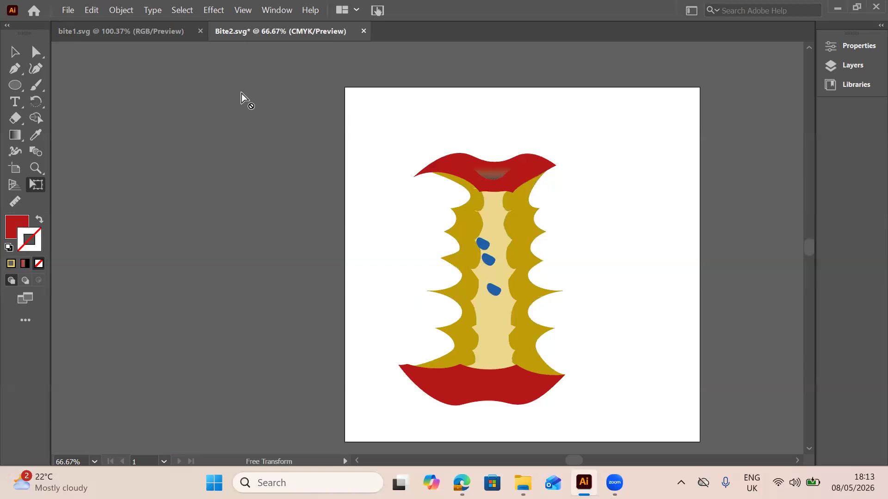
pyautogui.click(501, 187)
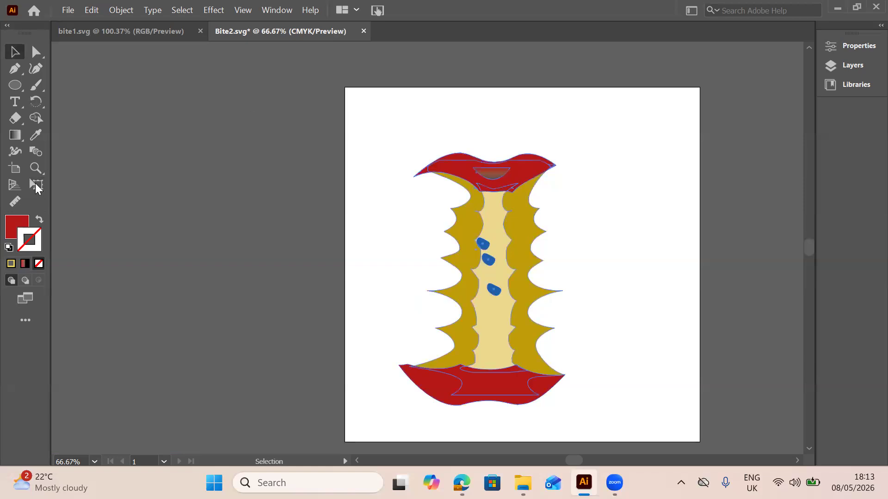
pyautogui.click(37, 185)
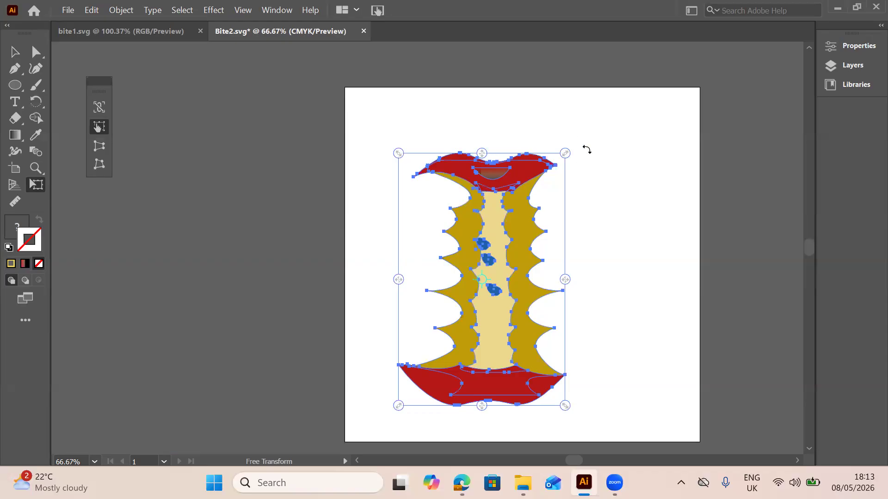
pyautogui.moveTo(587, 149); pyautogui.dragTo(591, 209)
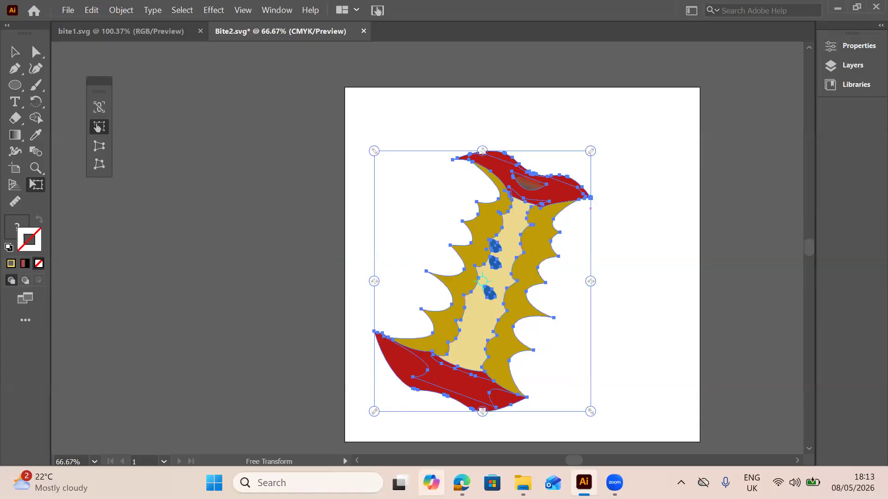
# Compare the tilt with the rotten core picture in the exam paper, return to Illustrator, and undo the apple core's rotation
pyautogui.click(461, 481)
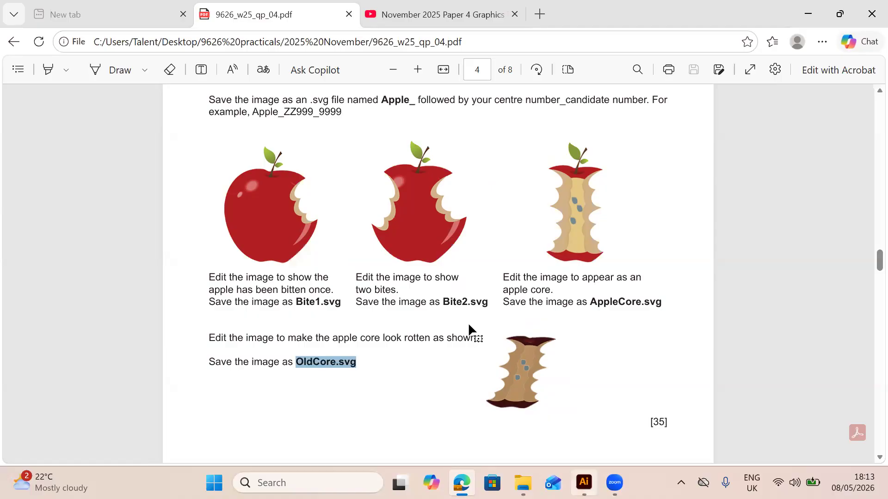
pyautogui.hotkey('alt', 'Tab')
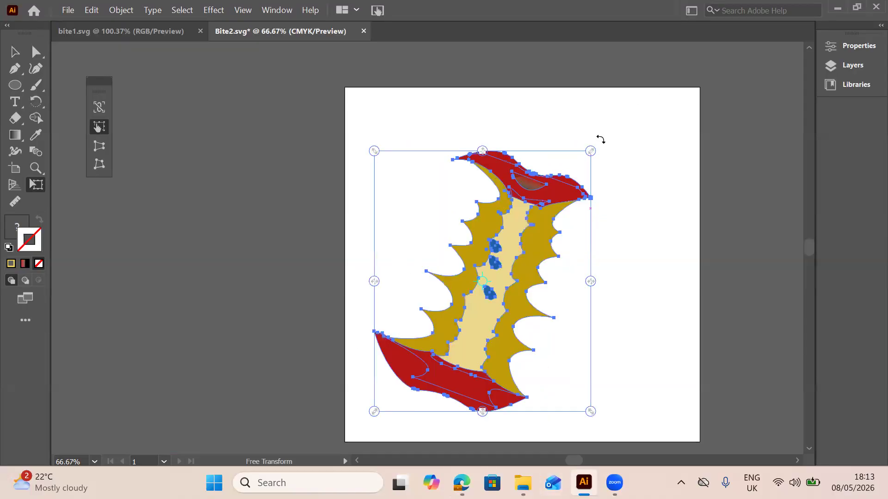
pyautogui.moveTo(600, 139); pyautogui.dragTo(580, 132)
pyautogui.press('v')
pyautogui.hotkey('ctrl', 'z')
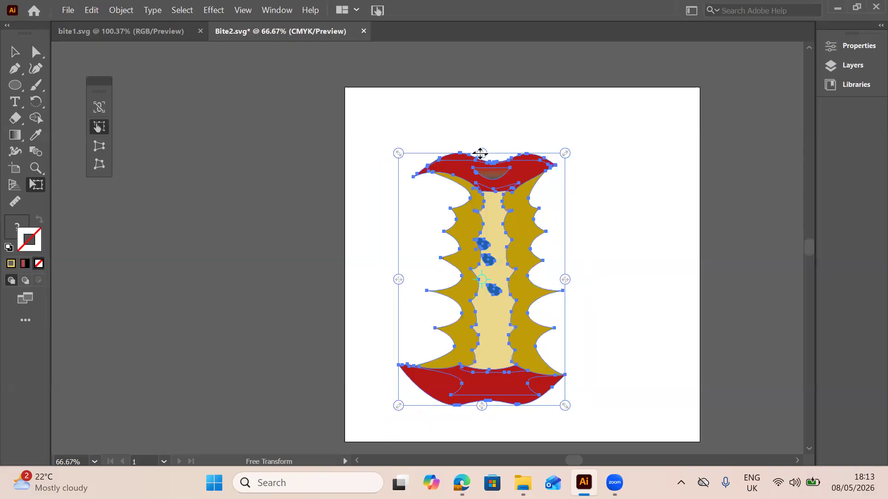
# Slant the apple core's top to the right and shorten the core with Free Transform
pyautogui.moveTo(497, 153); pyautogui.dragTo(576, 186)
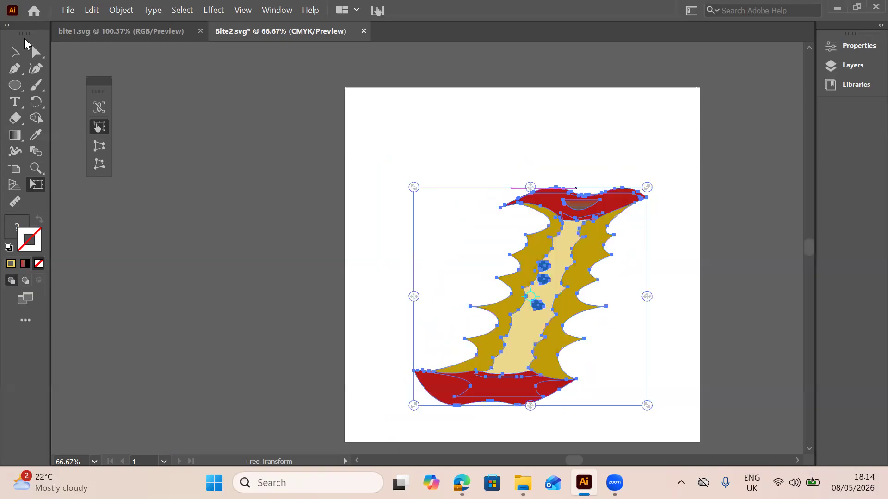
# Deselect the slanted apple core and isolate the nested group that holds its red skin pieces
pyautogui.click(14, 52)
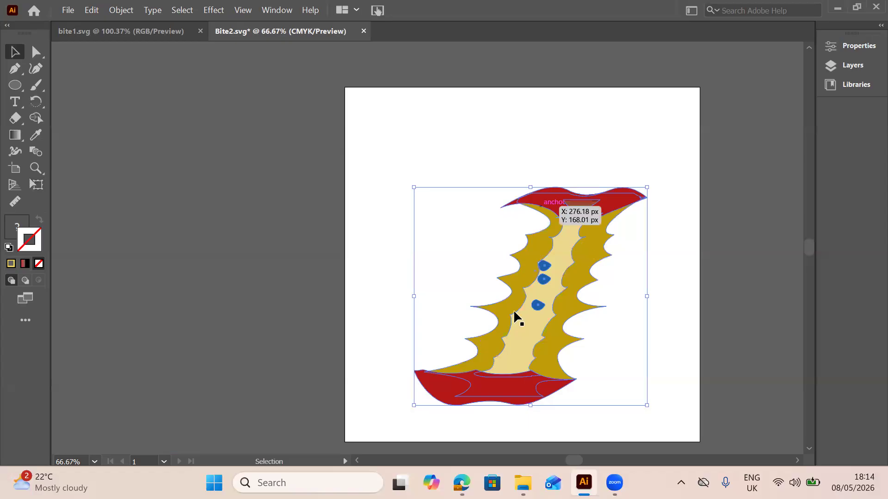
pyautogui.hotkey('ctrl', 'shift', 'a')
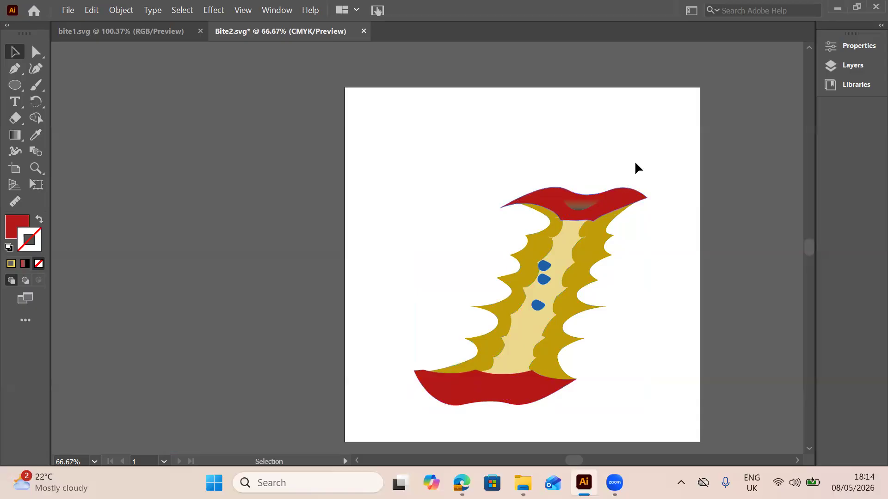
pyautogui.doubleClick(620, 207)
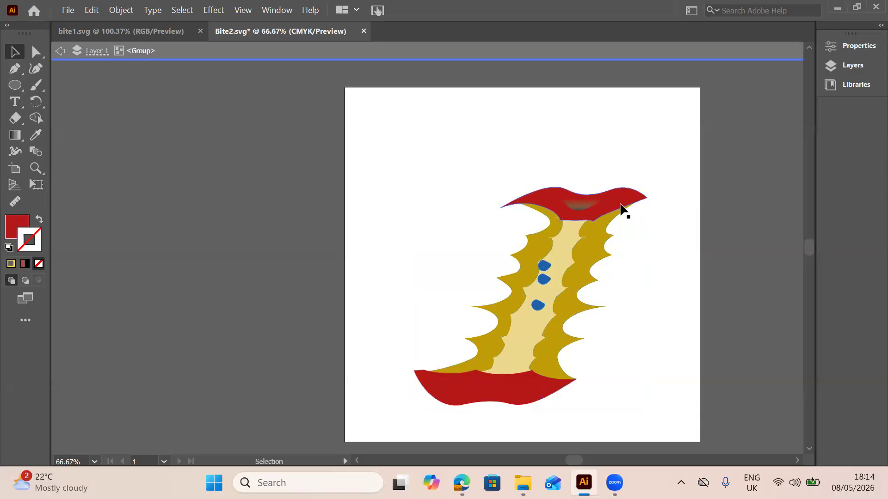
pyautogui.doubleClick(620, 207)
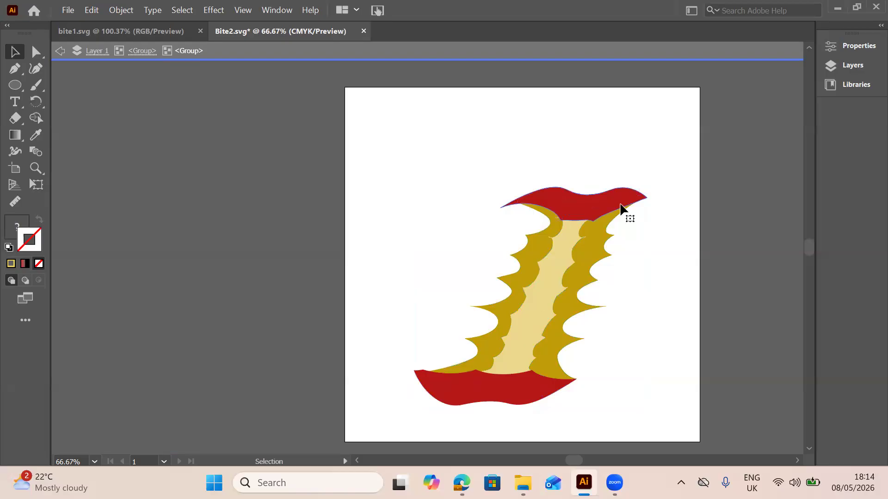
pyautogui.doubleClick(620, 207)
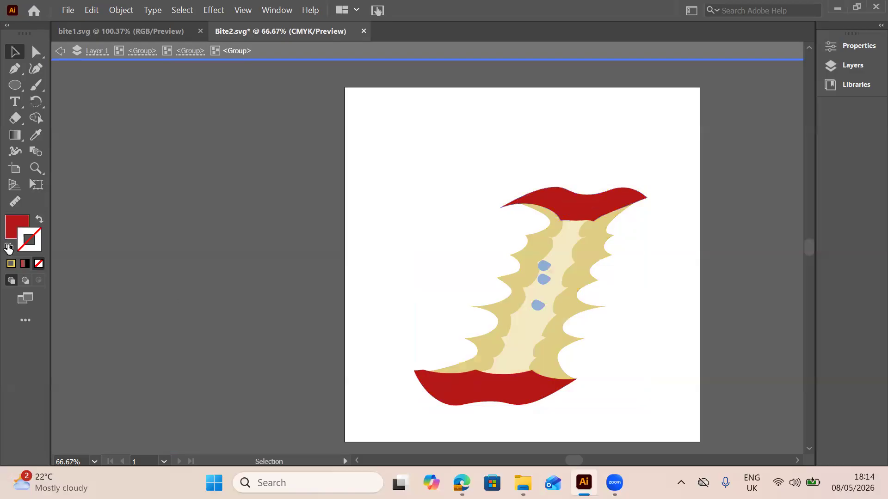
# Try to darken the red skin by setting the fill colour to 661414
pyautogui.doubleClick(22, 222)
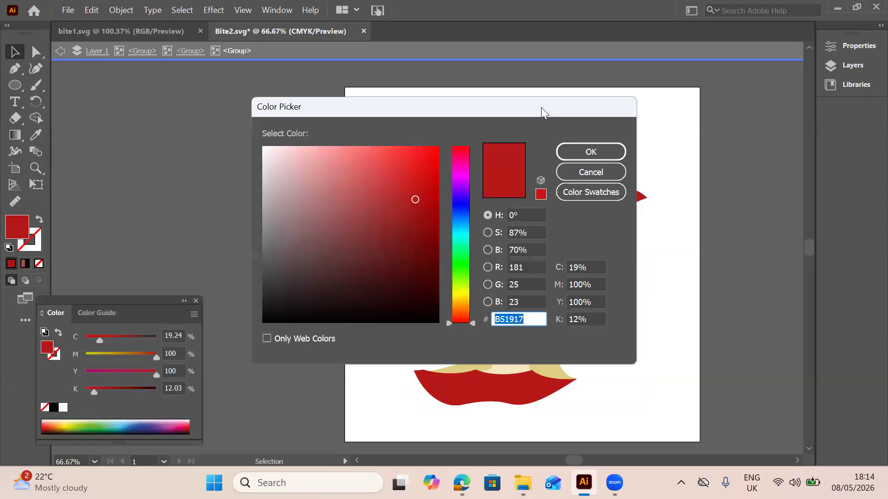
pyautogui.write('7C4949')
pyautogui.moveTo(319, 115); pyautogui.dragTo(97, 123)
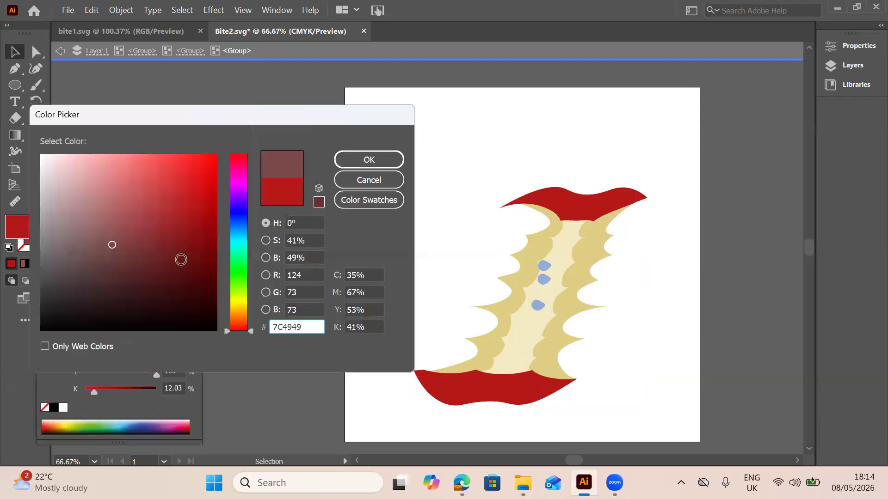
pyautogui.click(181, 258)
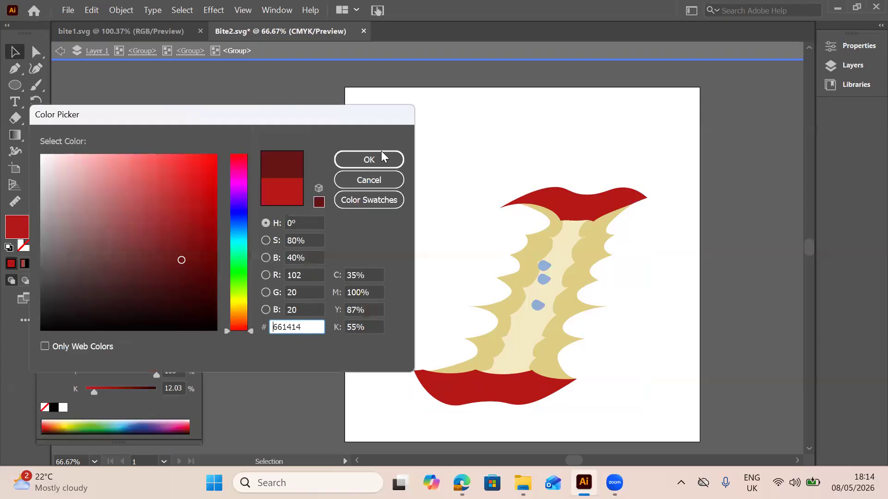
pyautogui.click(391, 160)
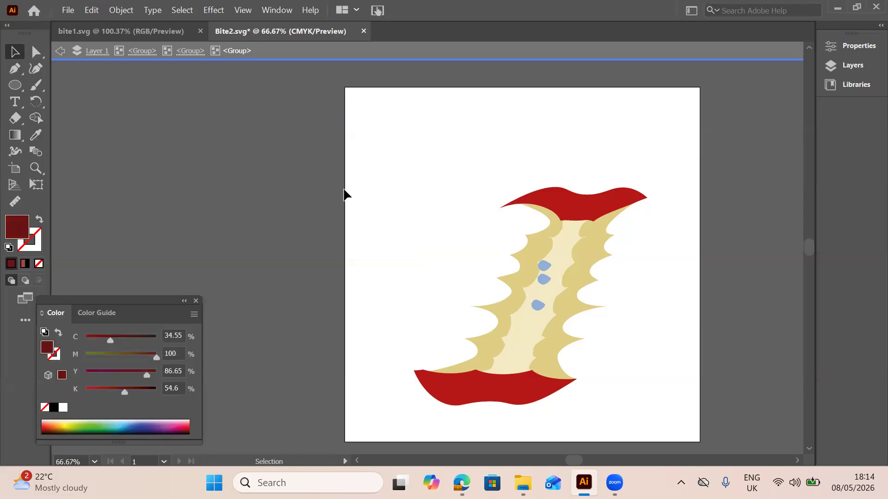
# Isolate the core's top red skin piece and set its fill to the very dark red 470606
pyautogui.click(580, 210)
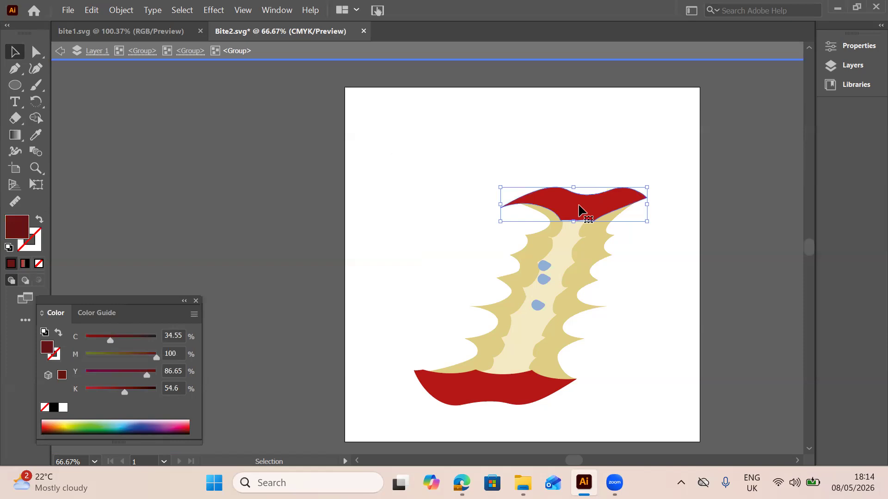
pyautogui.doubleClick(580, 210)
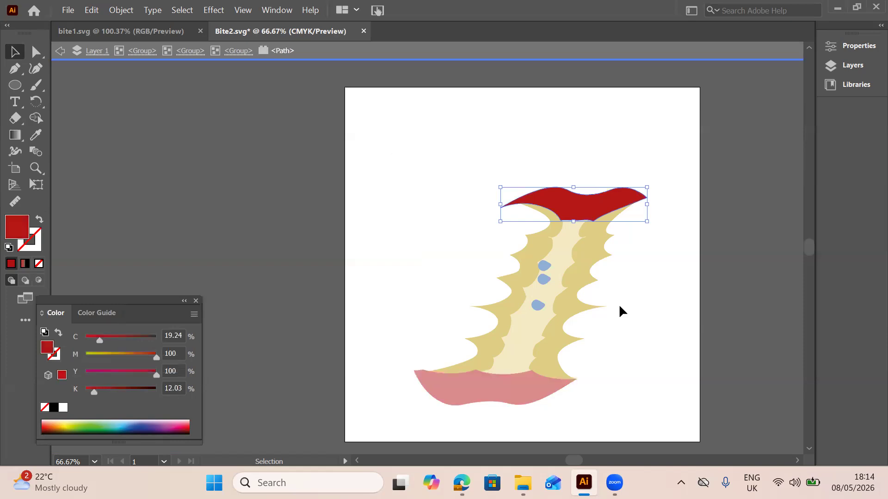
pyautogui.doubleClick(612, 207)
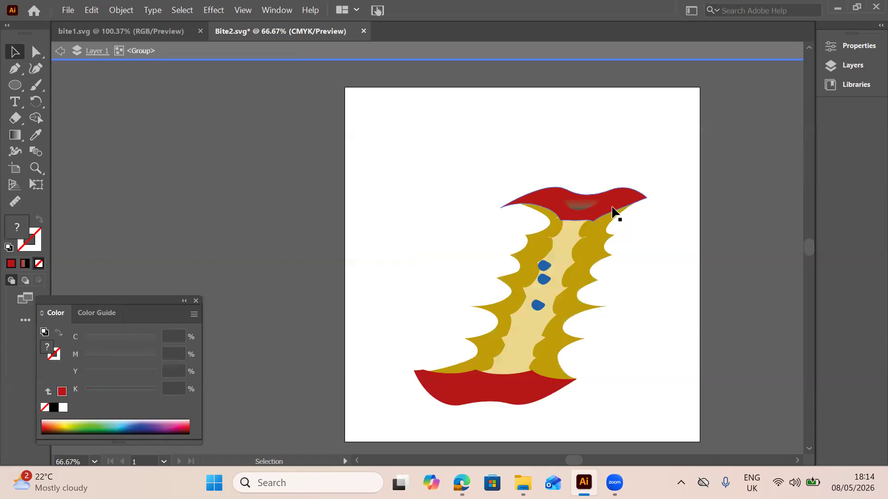
pyautogui.click(612, 211)
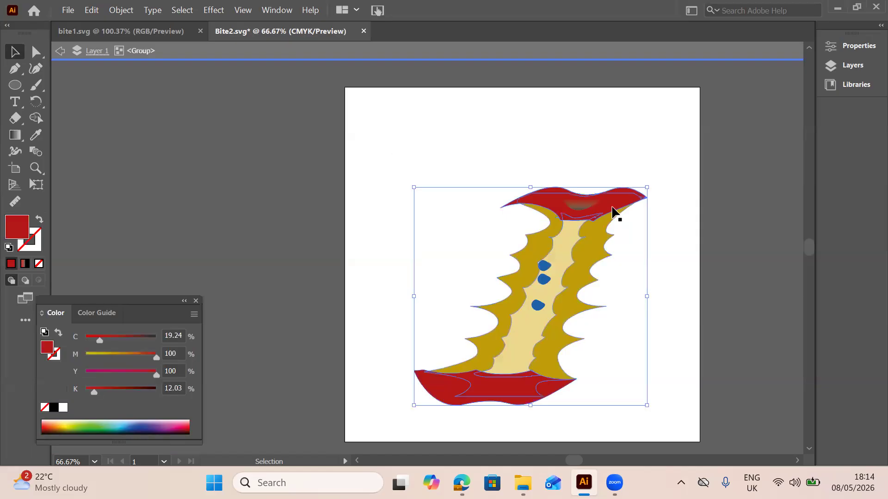
pyautogui.doubleClick(612, 211)
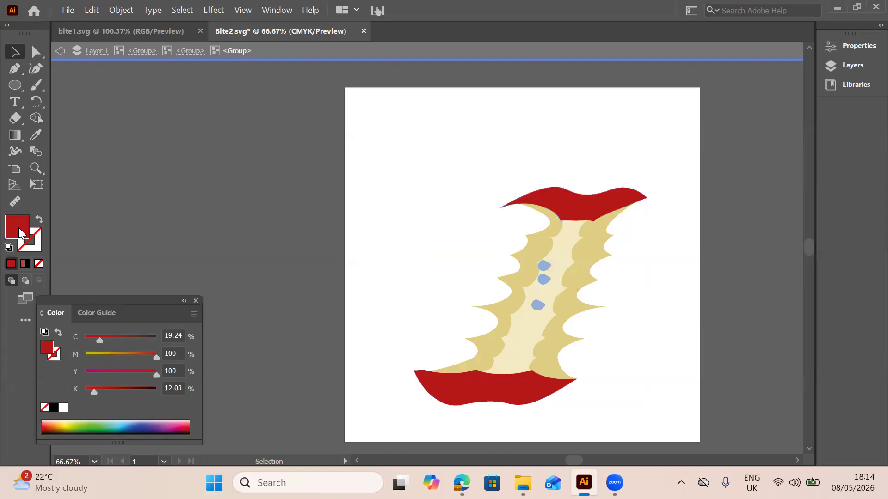
pyautogui.doubleClick(558, 211)
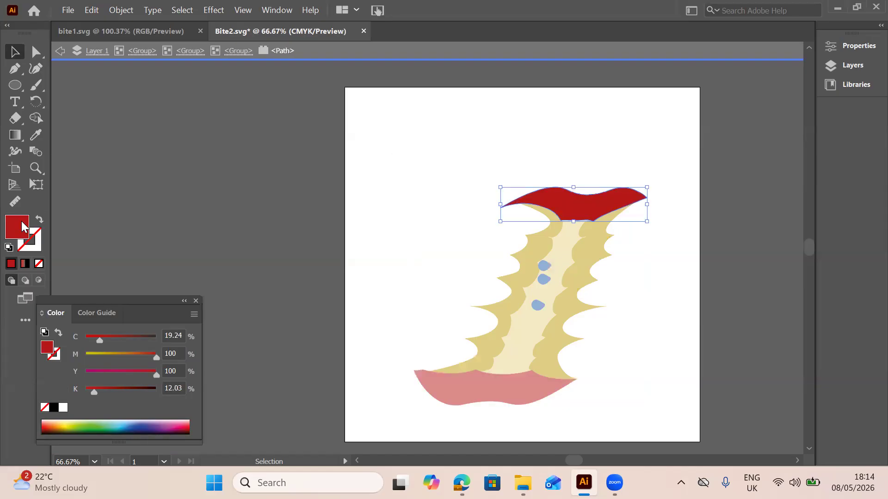
pyautogui.doubleClick(23, 227)
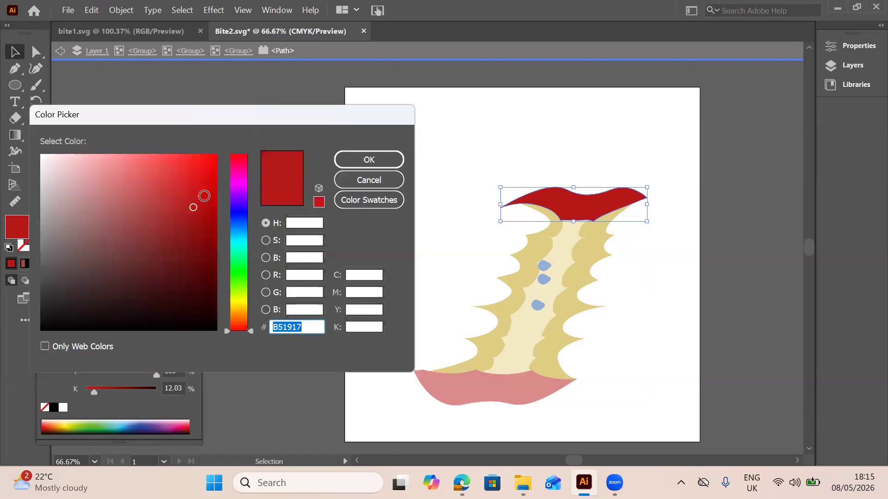
pyautogui.click(196, 227)
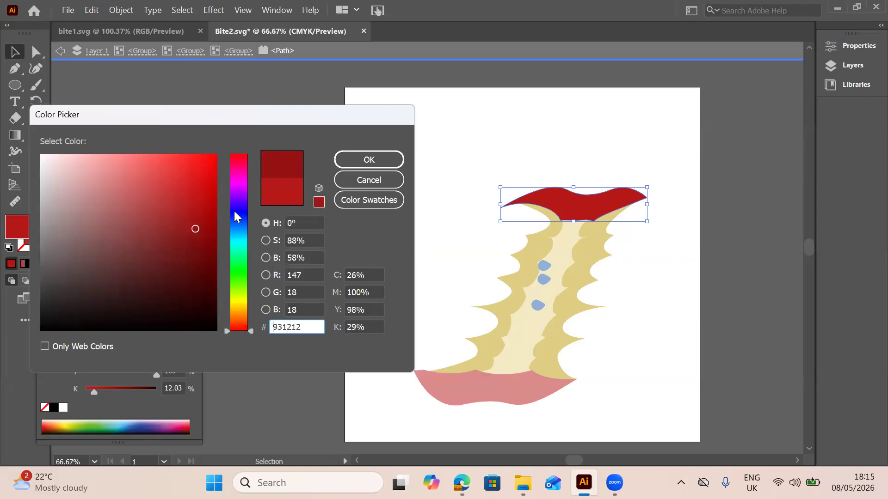
pyautogui.click(202, 239)
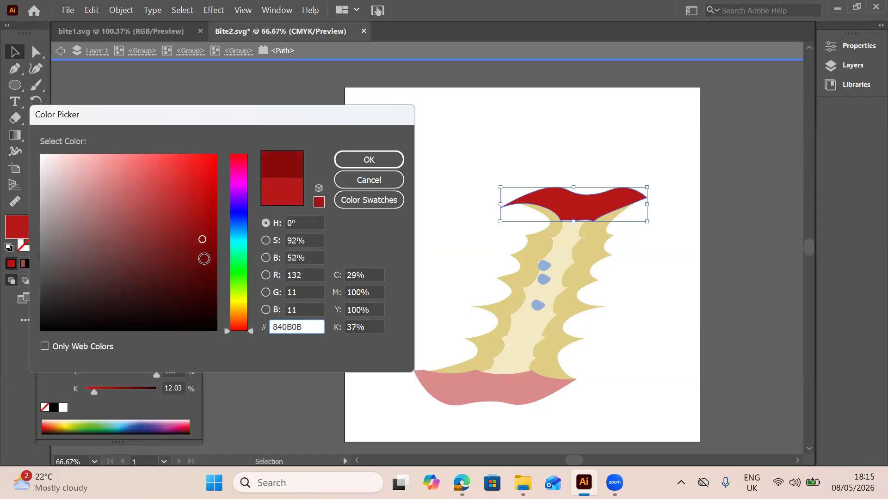
pyautogui.click(202, 260)
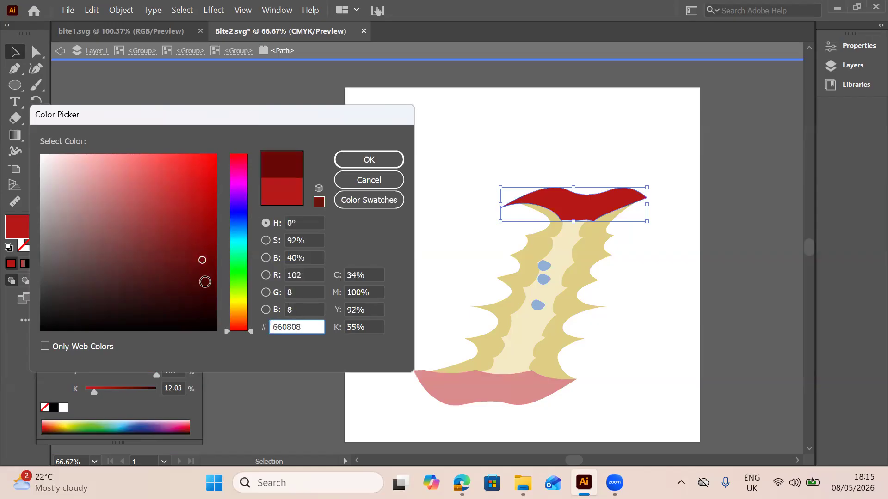
pyautogui.click(202, 281)
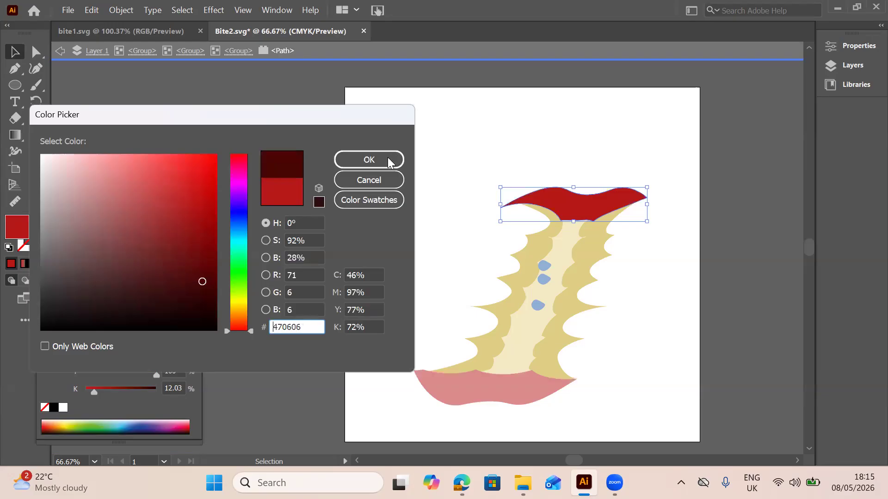
pyautogui.click(389, 160)
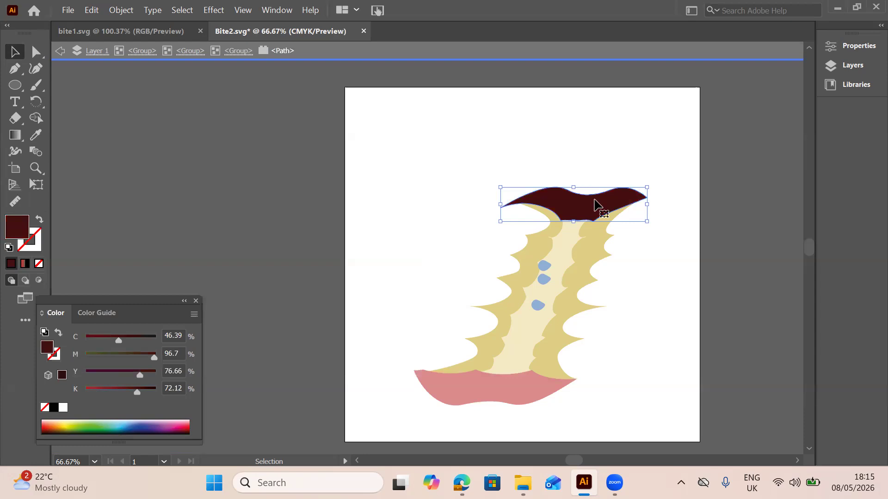
pyautogui.click(392, 260)
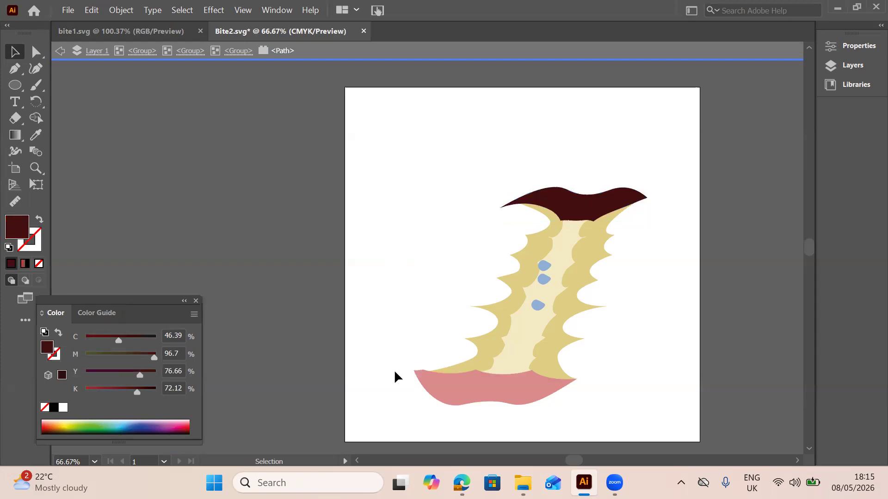
# Select the skin pieces inside the nested group and copy the top piece's dark red fill onto the bottom piece with the Eyedropper
pyautogui.doubleClick(466, 376)
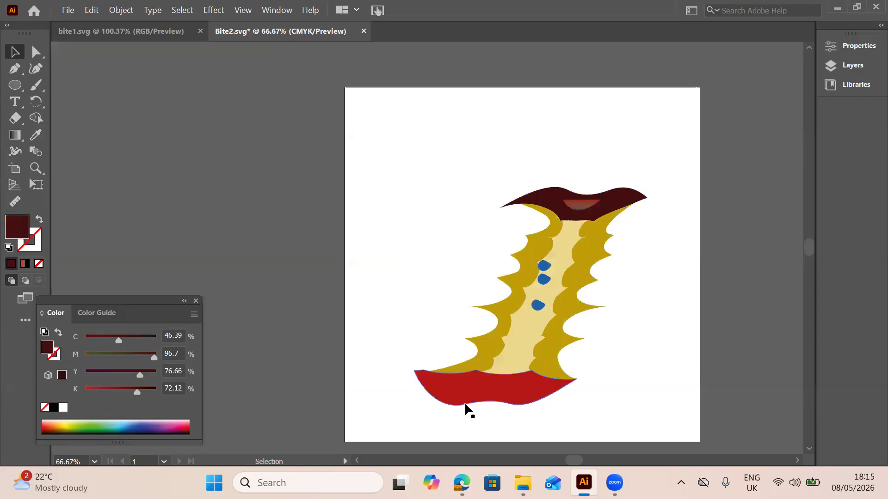
pyautogui.click(487, 388)
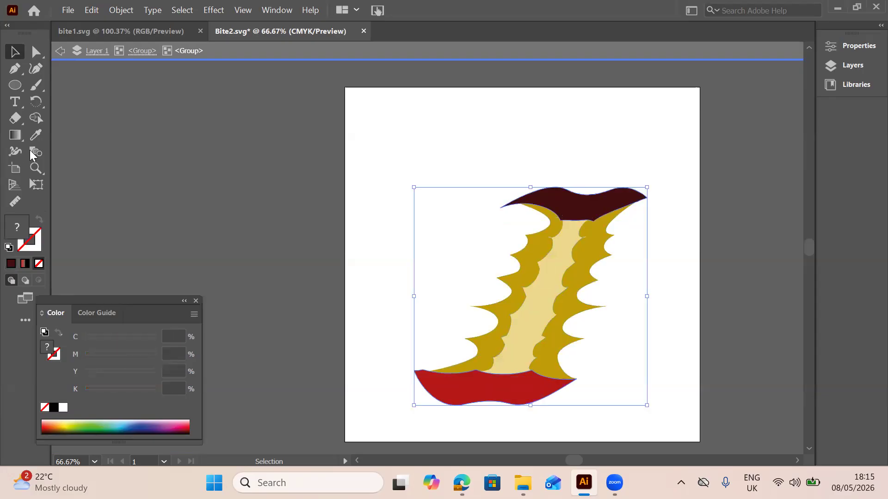
pyautogui.press('i')
pyautogui.click(564, 193)
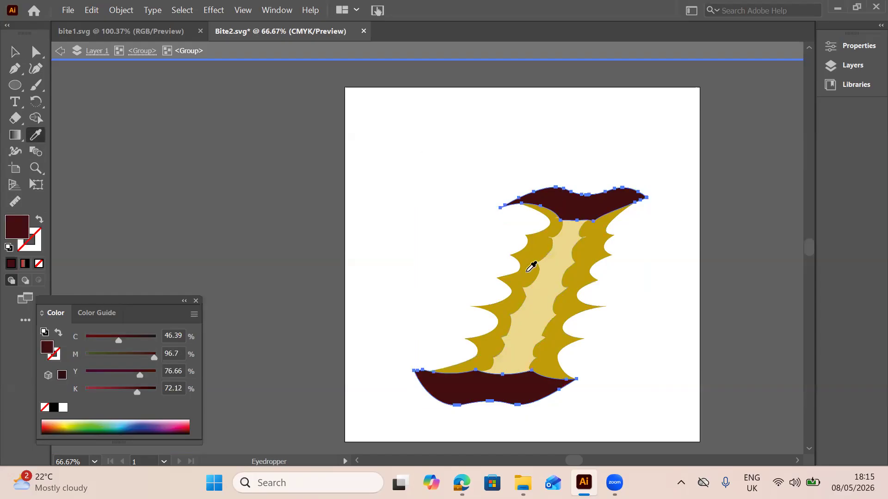
pyautogui.click(475, 393)
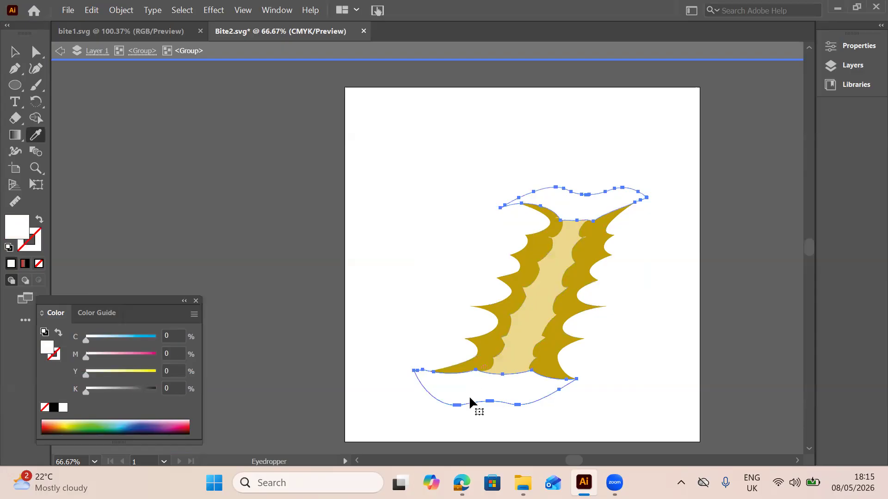
pyautogui.hotkey('ctrl', 'z')
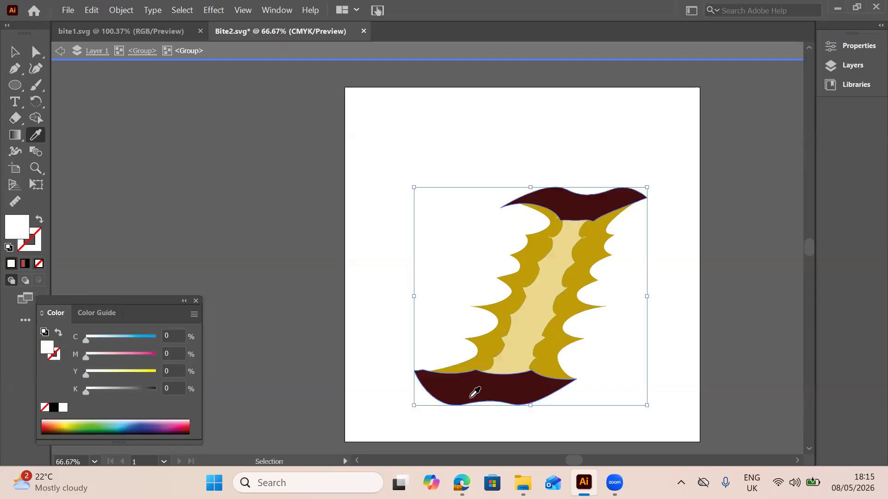
pyautogui.click(475, 392)
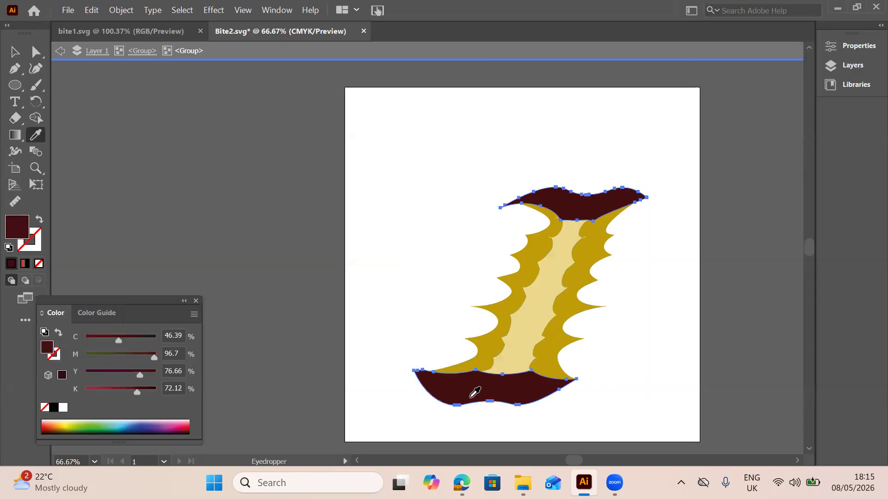
pyautogui.press('Escape')
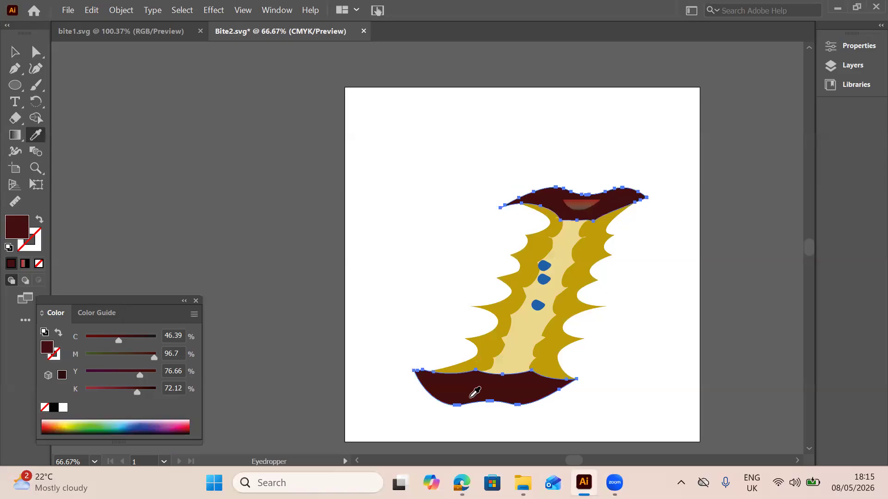
pyautogui.click(18, 55)
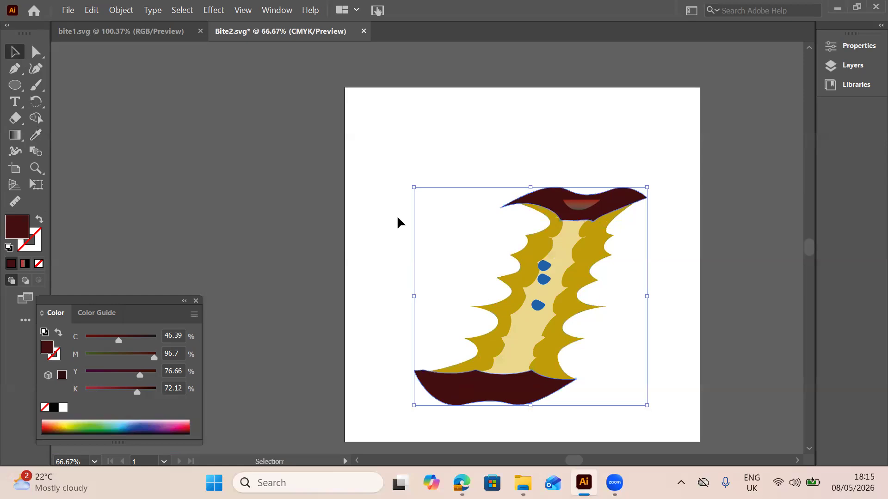
# Isolate the small stalk hollow on the top skin piece, give it a white-to-black gradient fill, and exit isolation
pyautogui.doubleClick(586, 208)
pyautogui.click(584, 209)
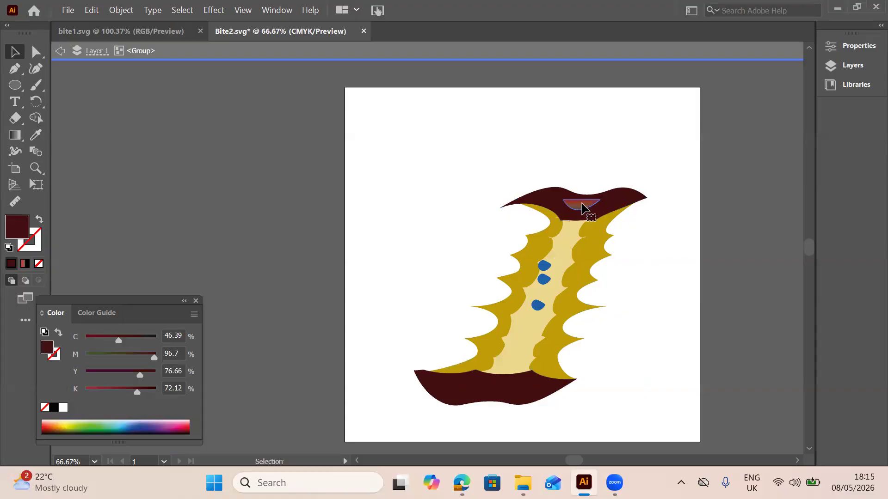
pyautogui.doubleClick(584, 208)
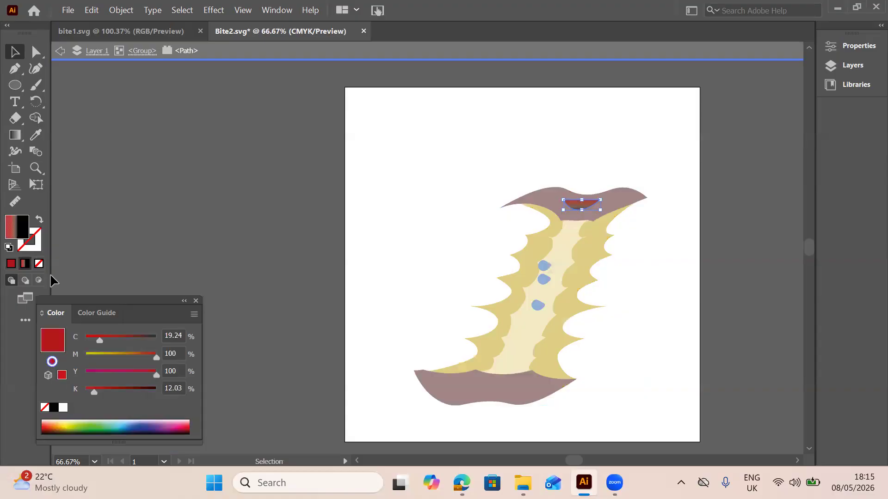
pyautogui.doubleClick(21, 235)
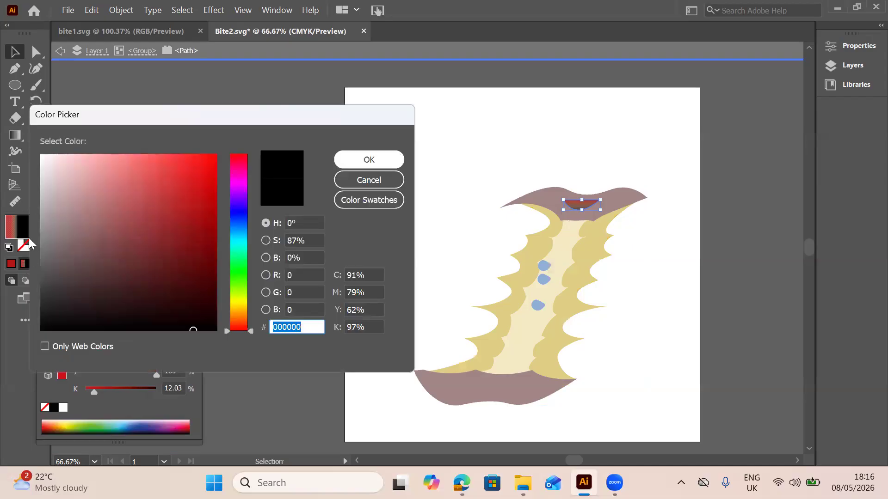
pyautogui.press('Escape')
pyautogui.click(25, 260)
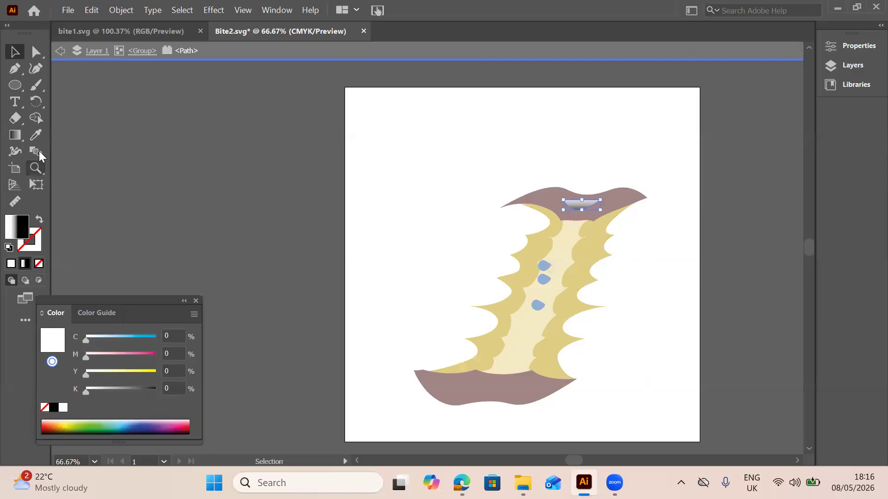
pyautogui.doubleClick(235, 141)
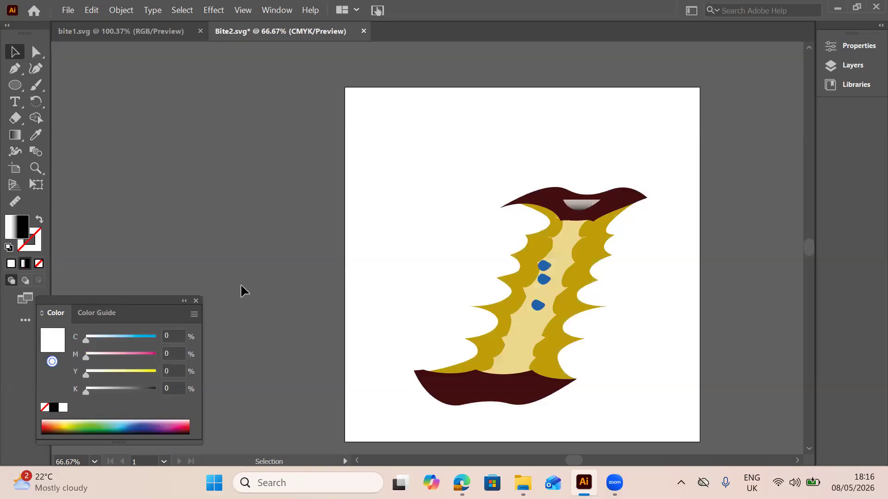
# Isolate the stalk hollow on the top skin piece, change its gradient's white stop to a brown swatch, and exit isolation
pyautogui.click(195, 301)
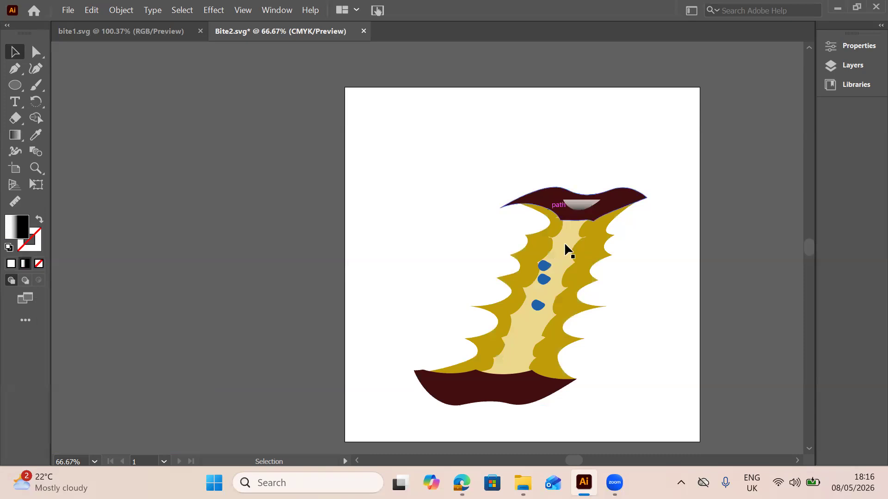
pyautogui.doubleClick(577, 208)
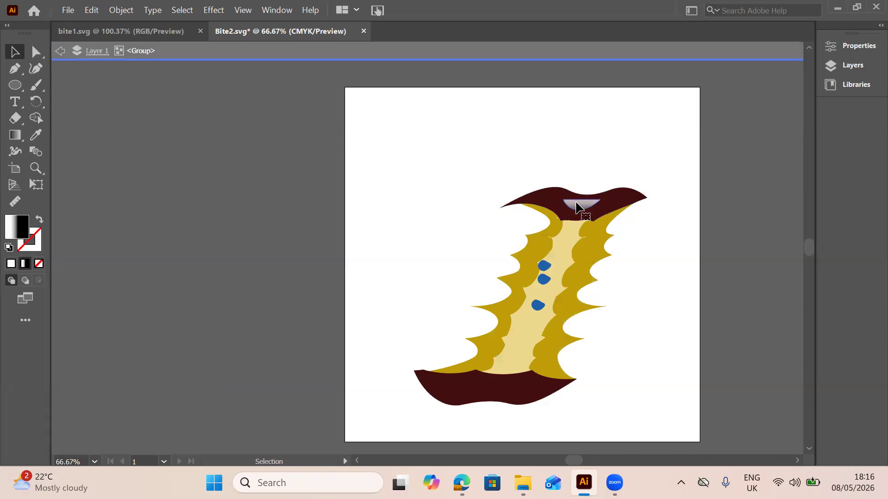
pyautogui.doubleClick(577, 208)
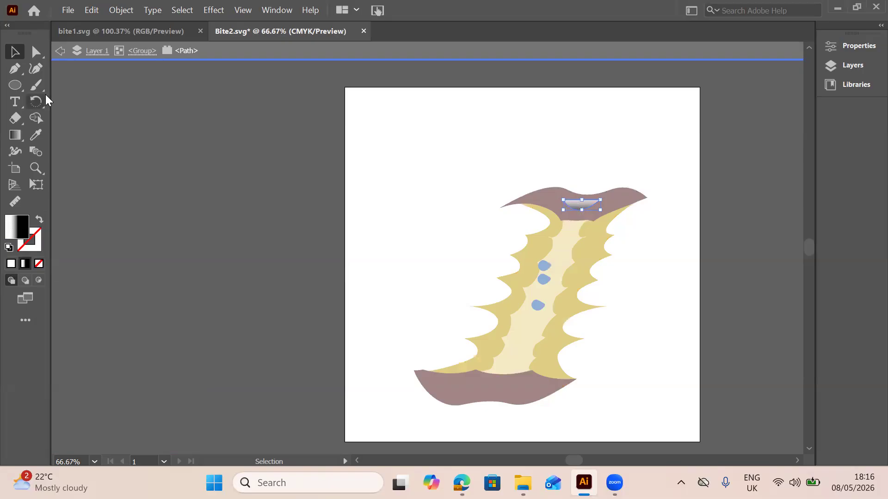
pyautogui.click(14, 135)
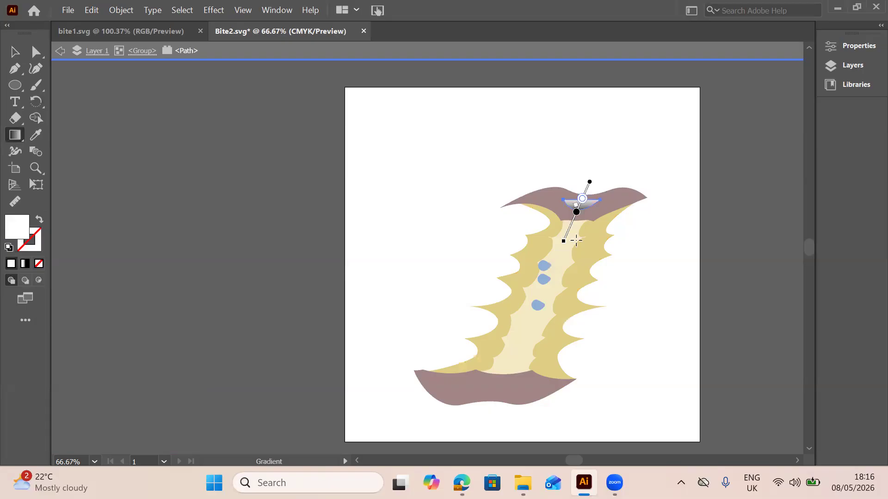
pyautogui.click(577, 212)
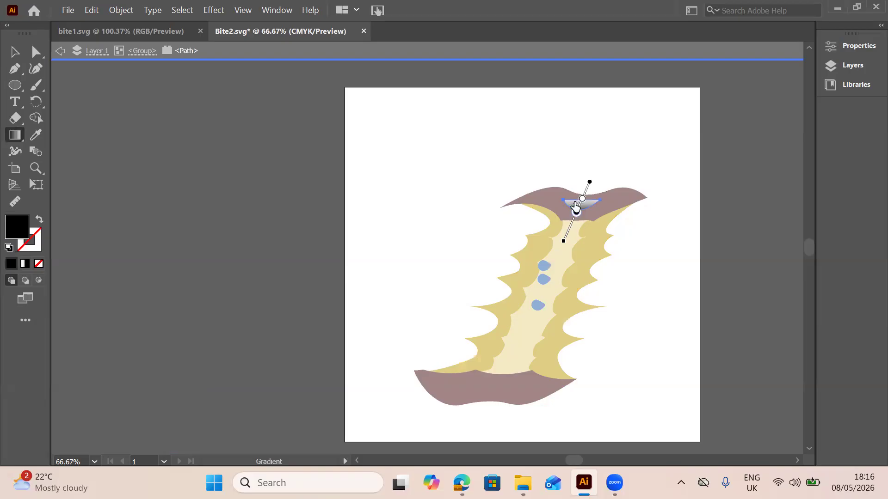
pyautogui.doubleClick(577, 212)
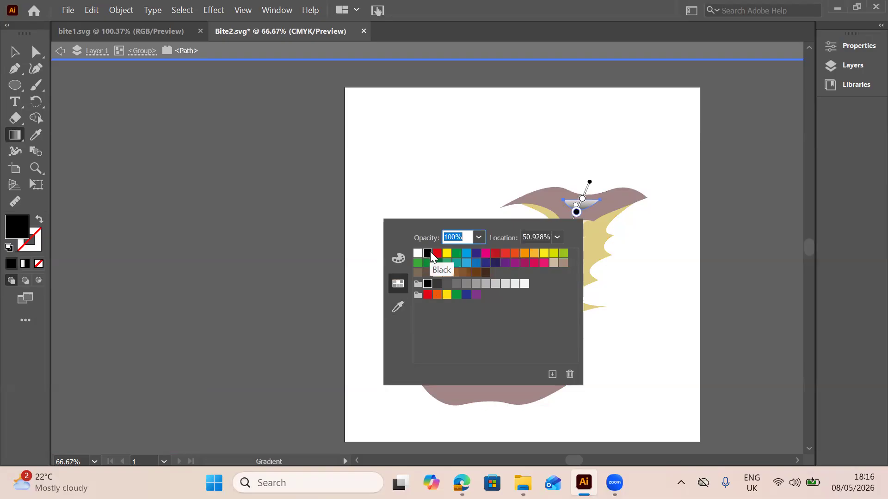
pyautogui.click(583, 200)
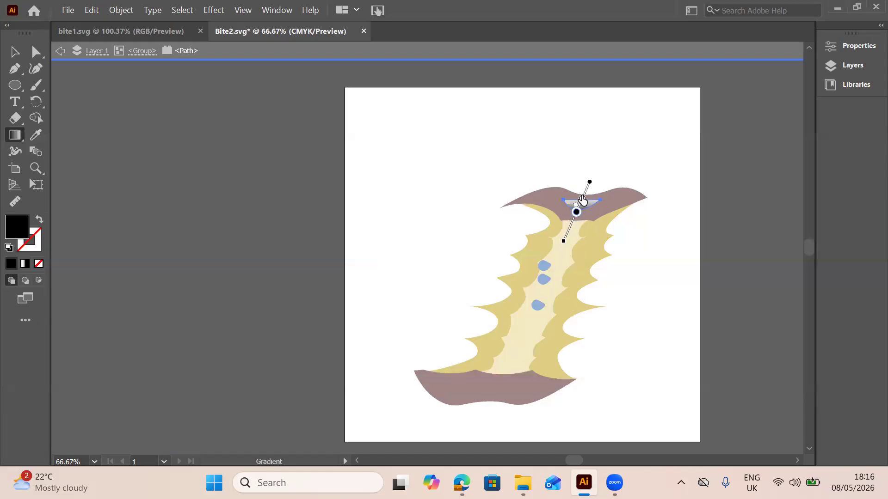
pyautogui.doubleClick(582, 200)
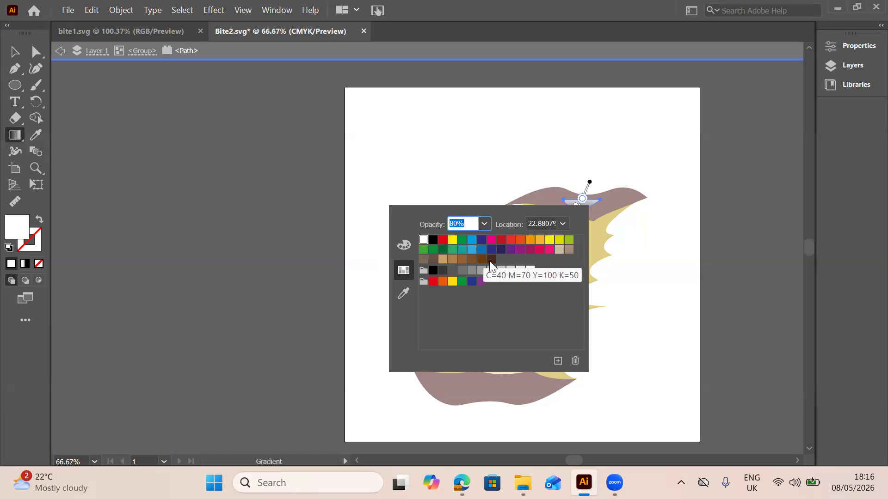
pyautogui.click(490, 261)
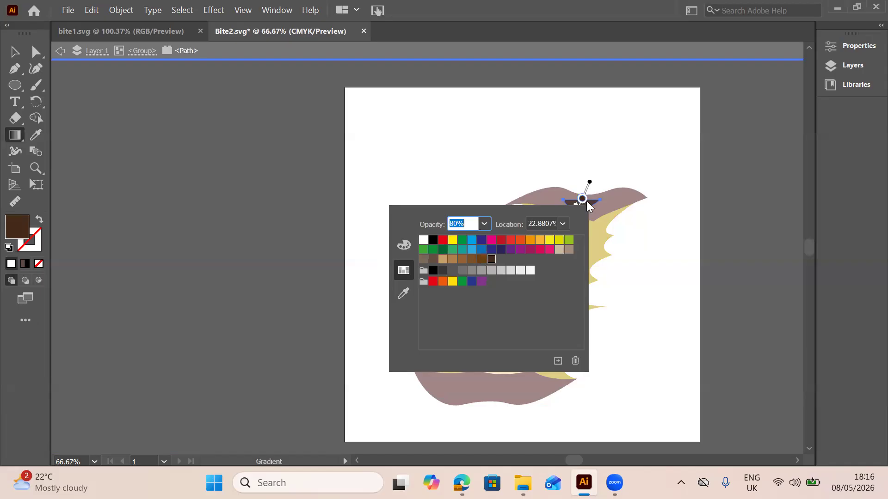
pyautogui.click(483, 259)
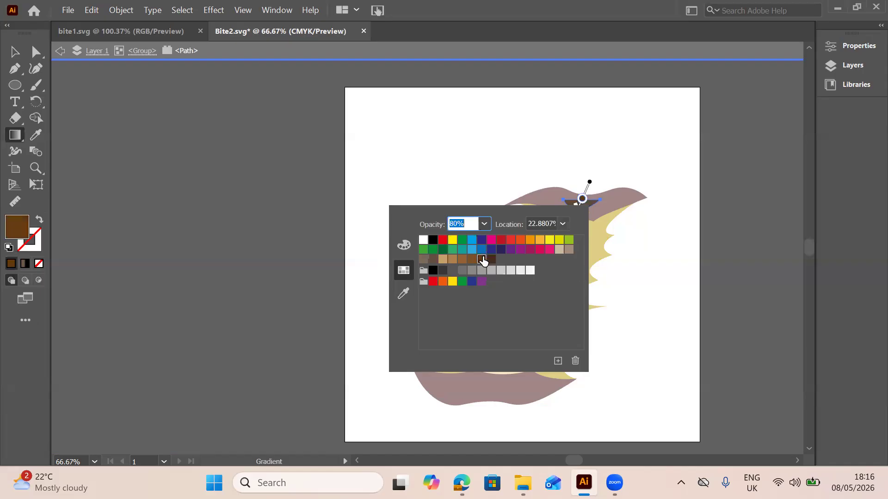
pyautogui.click(656, 185)
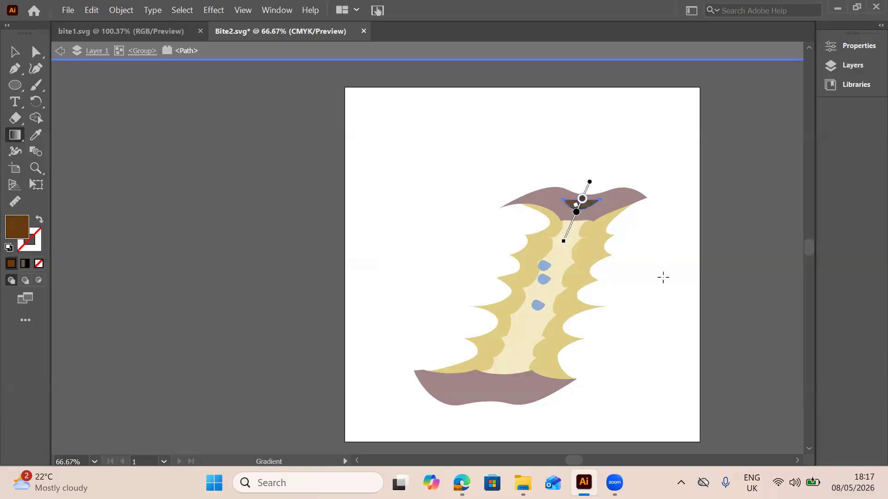
pyautogui.click(391, 229)
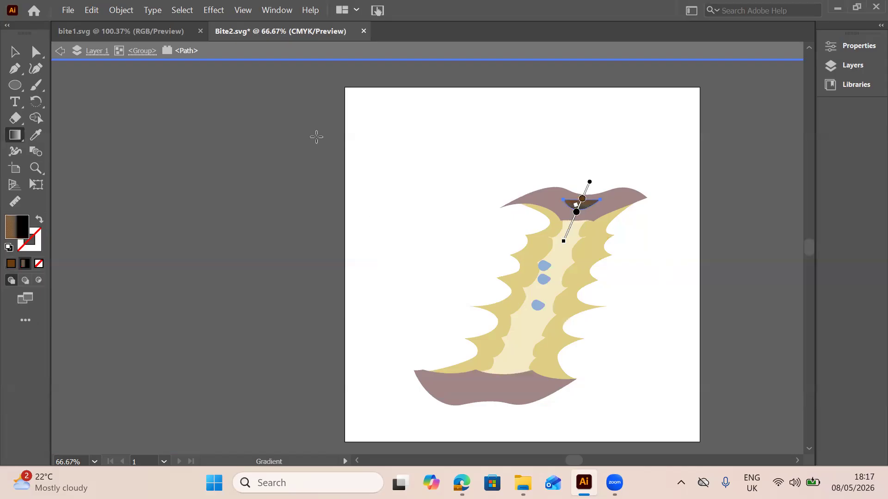
pyautogui.doubleClick(316, 137)
pyautogui.click(18, 51)
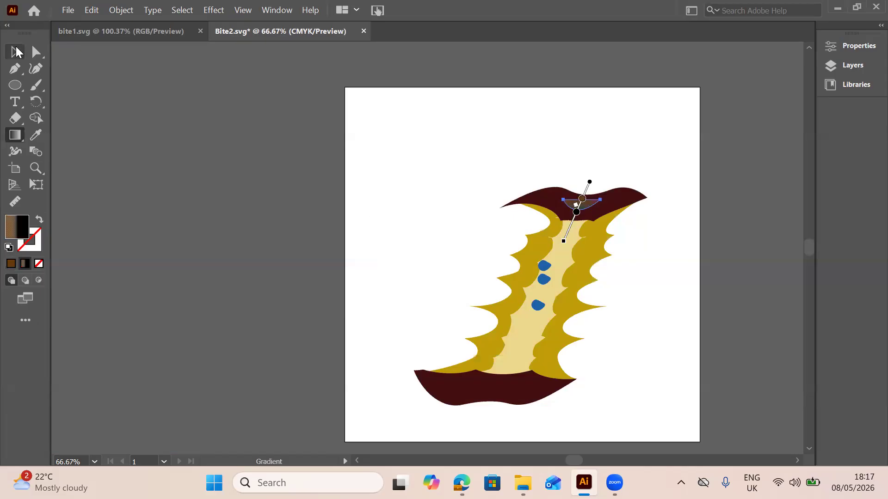
pyautogui.click(512, 134)
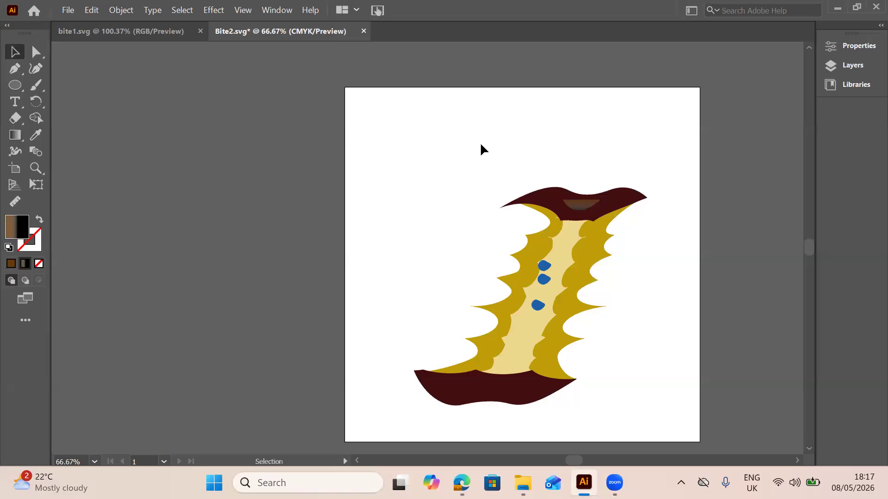
# Isolate the stalk hollow again, recolour its gradient's brown stop with the dark red sampled from the skin, and exit isolation
pyautogui.doubleClick(596, 206)
pyautogui.doubleClick(586, 206)
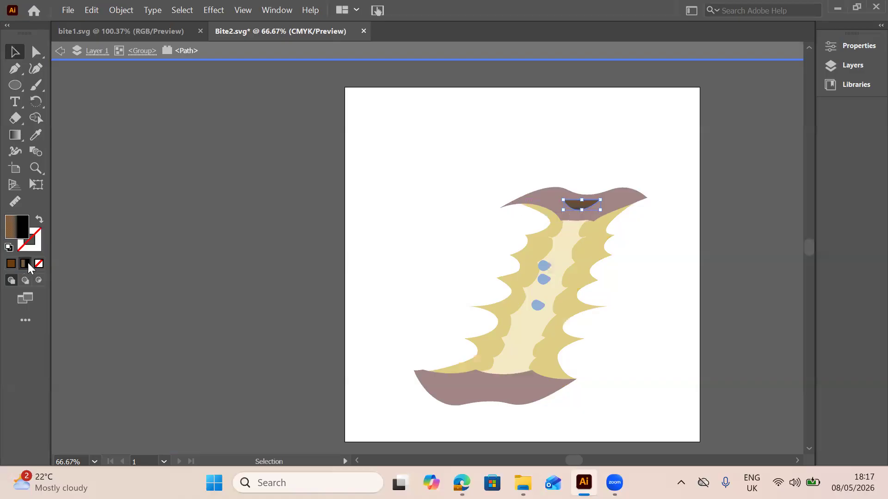
pyautogui.click(16, 136)
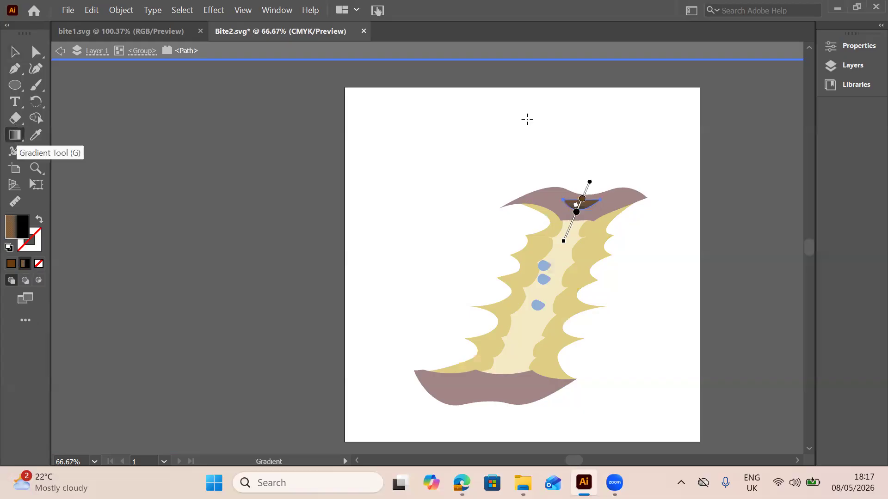
pyautogui.doubleClick(583, 199)
pyautogui.click(405, 290)
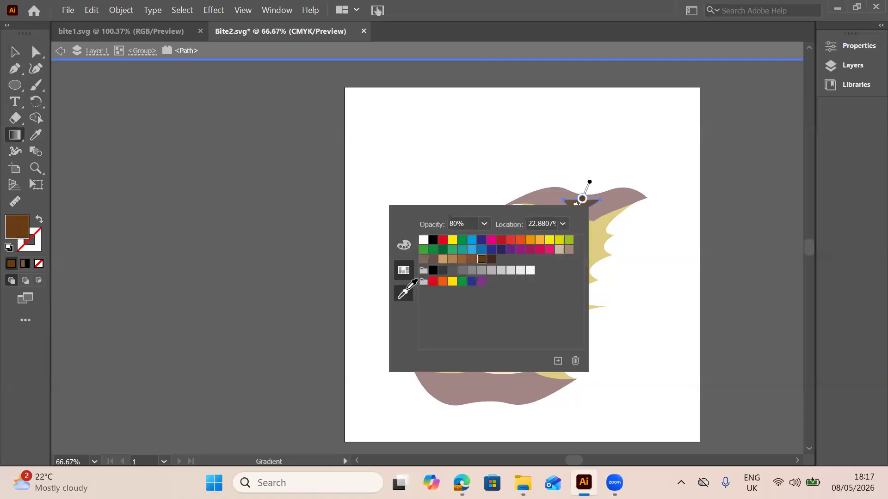
pyautogui.click(551, 195)
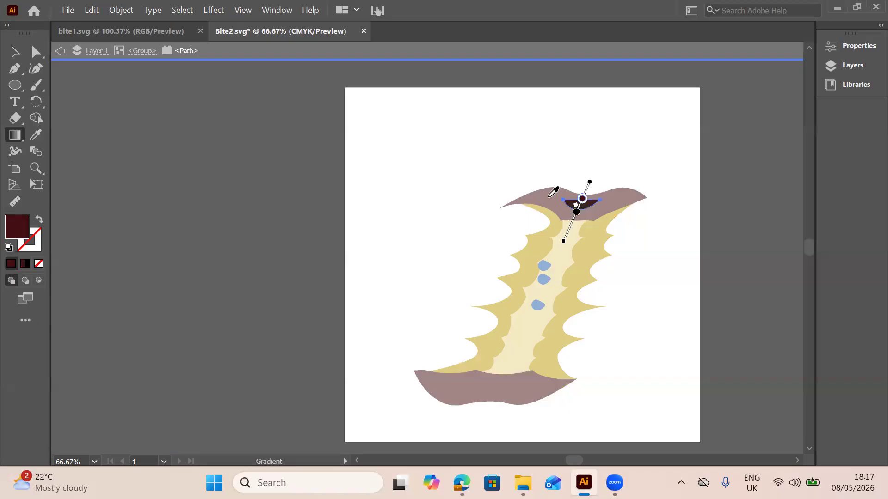
pyautogui.click(13, 55)
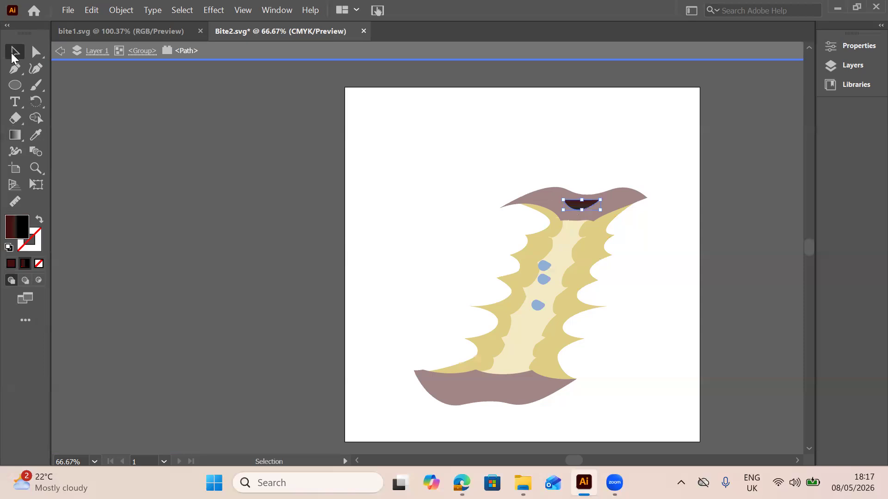
pyautogui.doubleClick(366, 142)
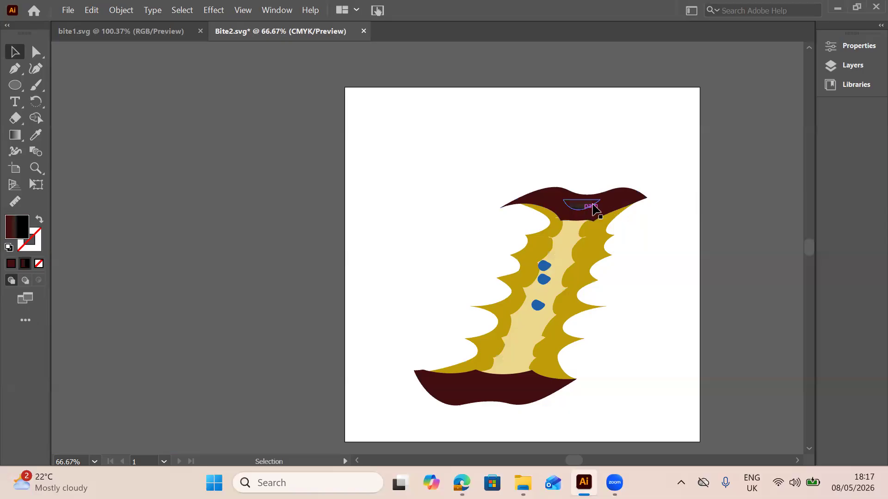
# Isolate the core's outer mustard flesh shape inside the nested groups, set its fill to the dark olive brown 594907, and exit isolation
pyautogui.doubleClick(574, 294)
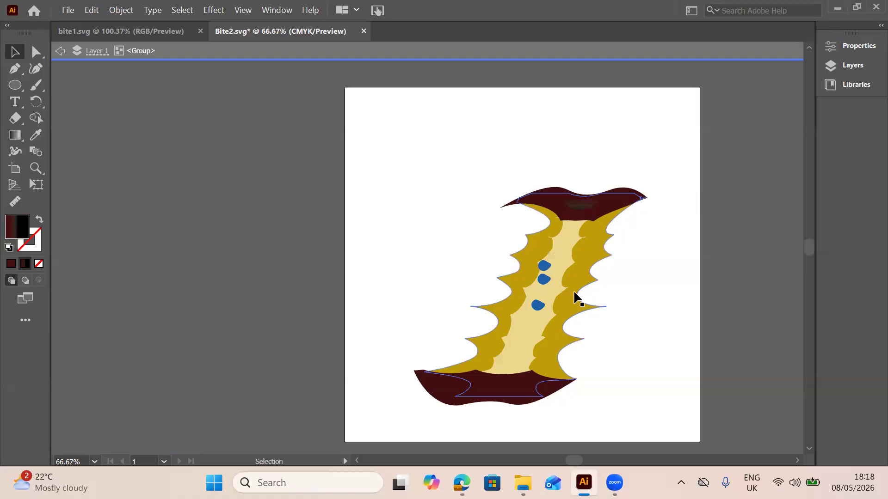
pyautogui.doubleClick(575, 297)
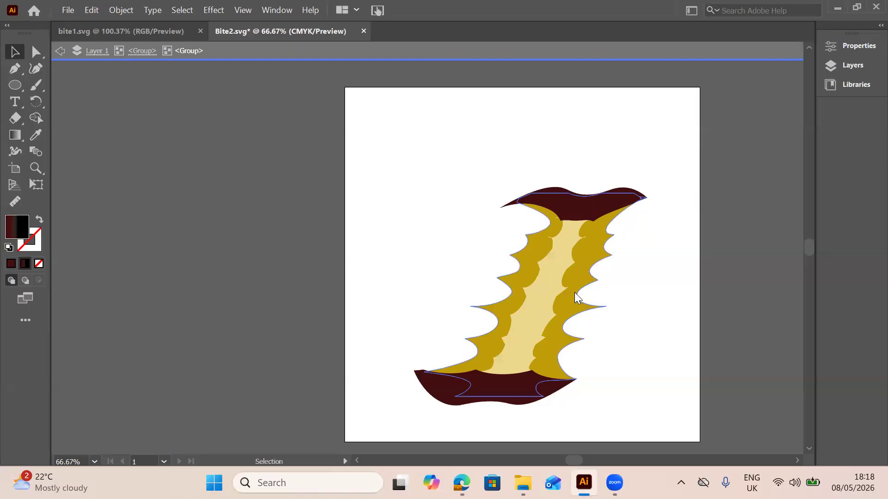
pyautogui.doubleClick(575, 293)
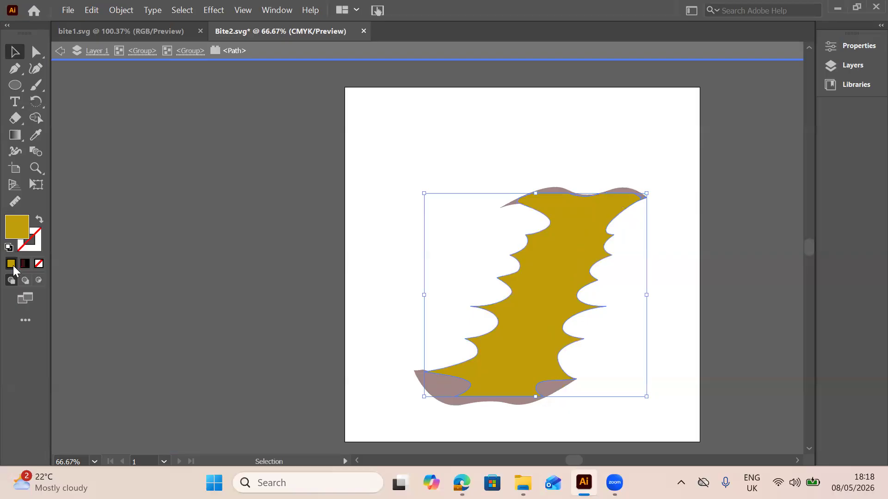
pyautogui.doubleClick(18, 225)
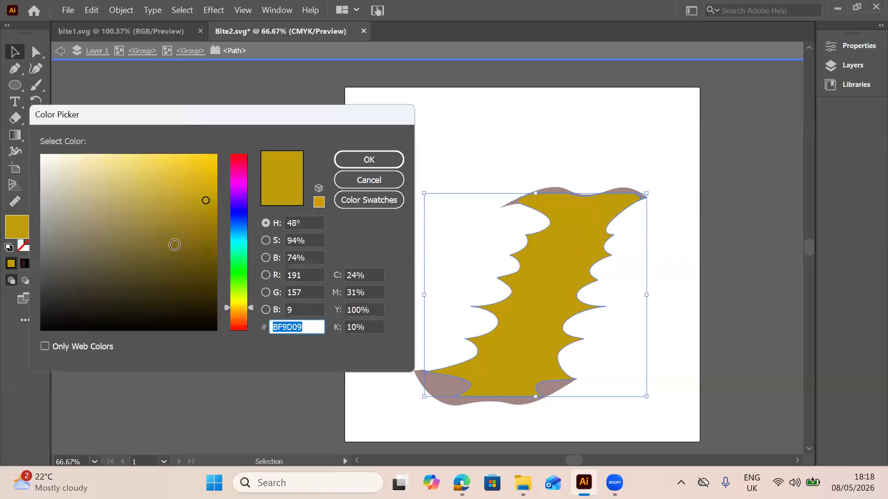
pyautogui.click(206, 262)
pyautogui.click(206, 263)
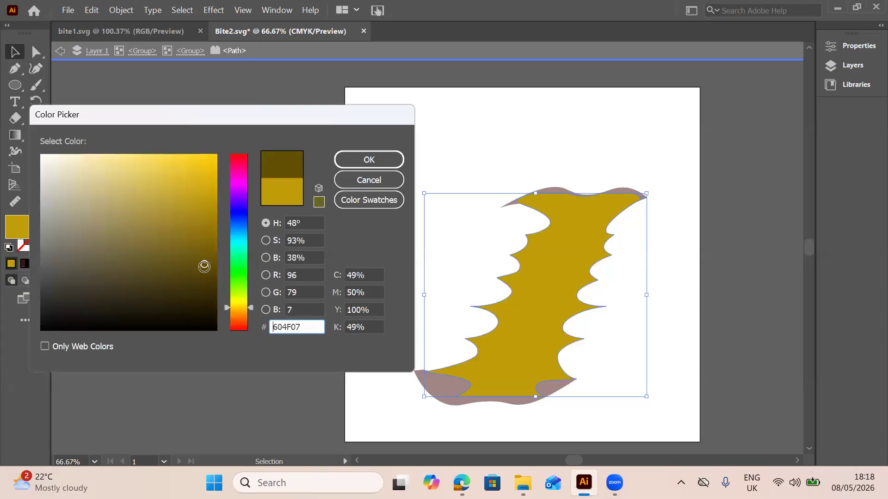
pyautogui.click(202, 269)
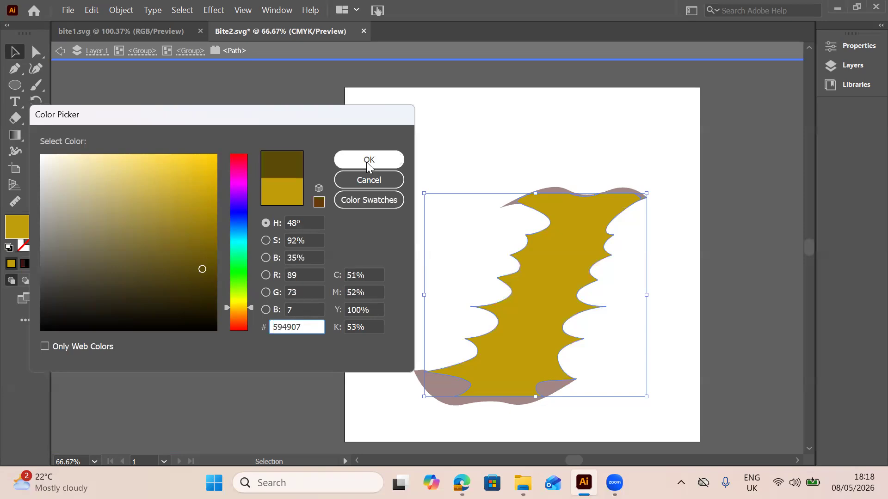
pyautogui.click(368, 162)
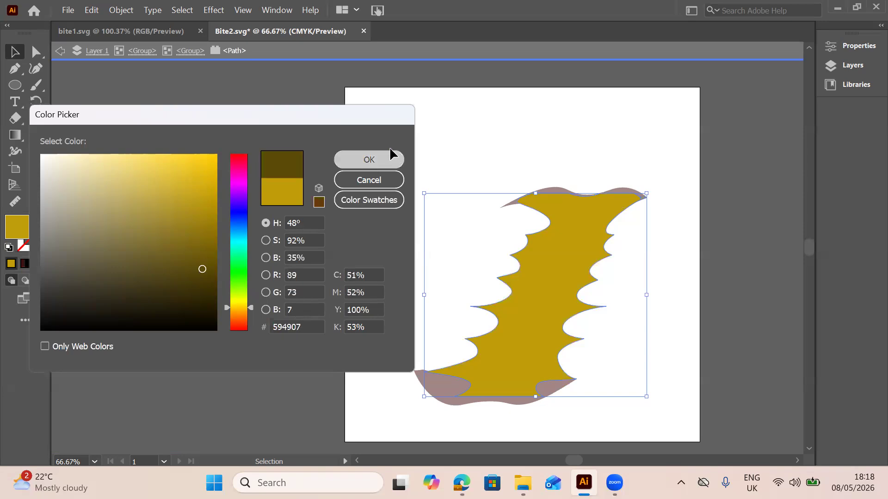
pyautogui.doubleClick(511, 143)
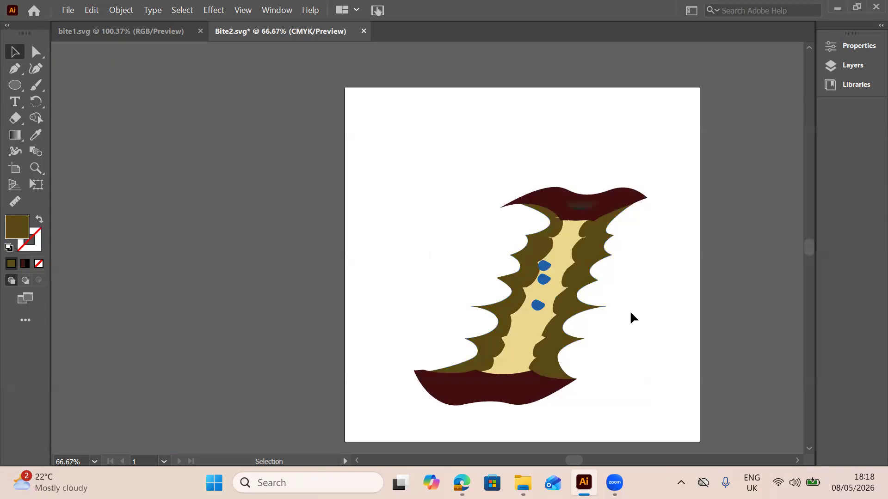
# Try to darken the pale inner flesh inside the nested group by setting the fill colour to A88926
pyautogui.doubleClick(550, 313)
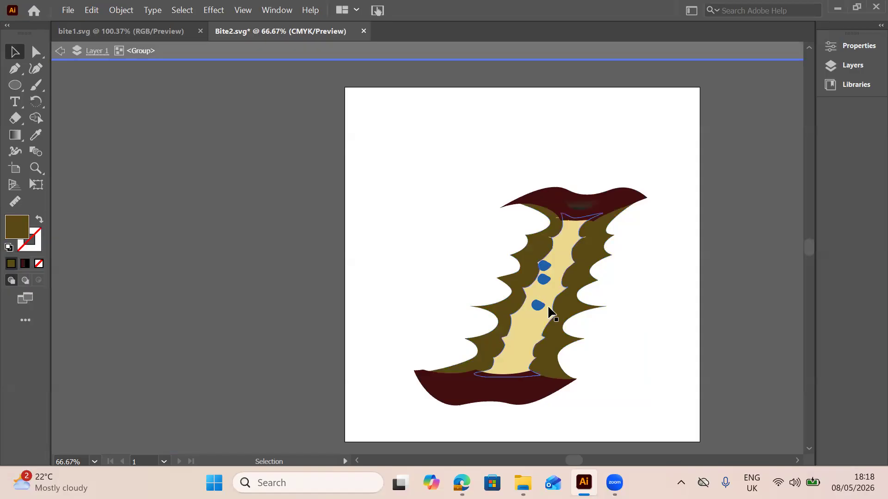
pyautogui.doubleClick(551, 313)
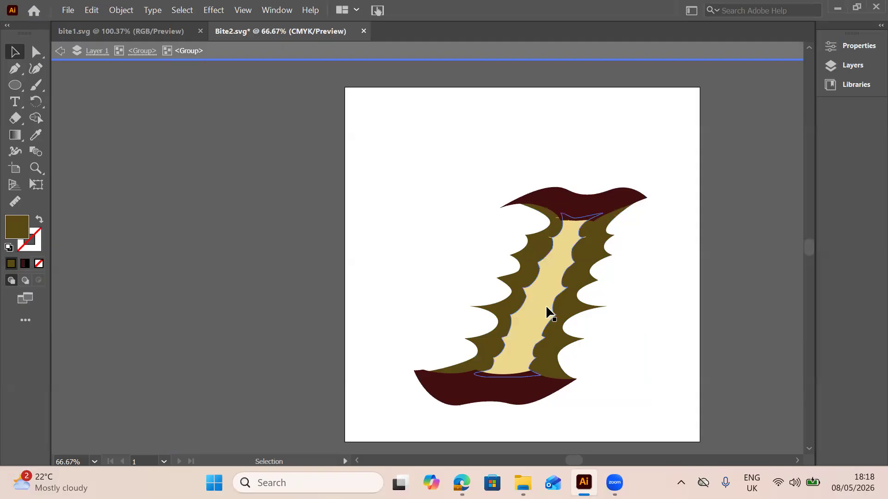
pyautogui.click(305, 246)
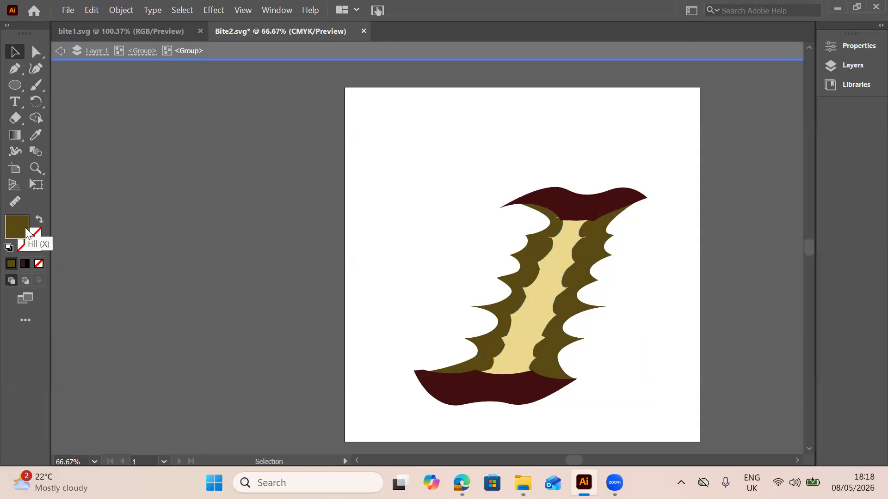
pyautogui.doubleClick(17, 227)
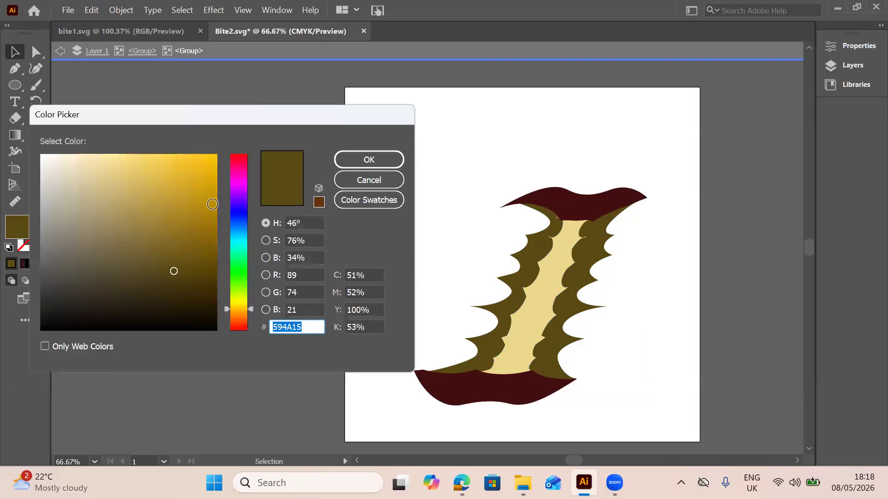
pyautogui.click(181, 186)
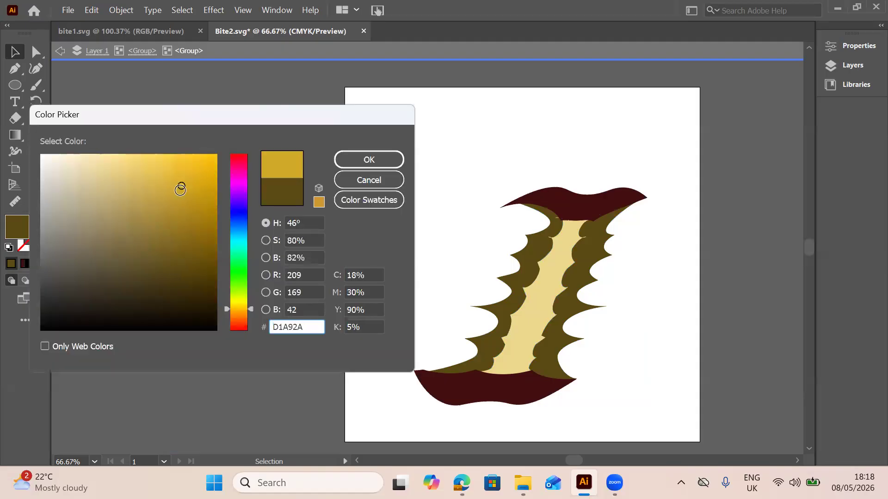
pyautogui.click(179, 213)
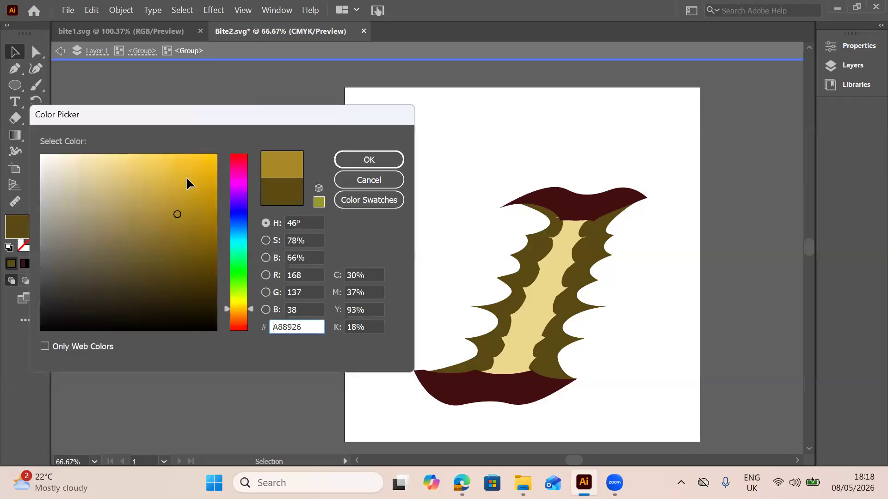
pyautogui.click(369, 160)
pyautogui.doubleClick(477, 179)
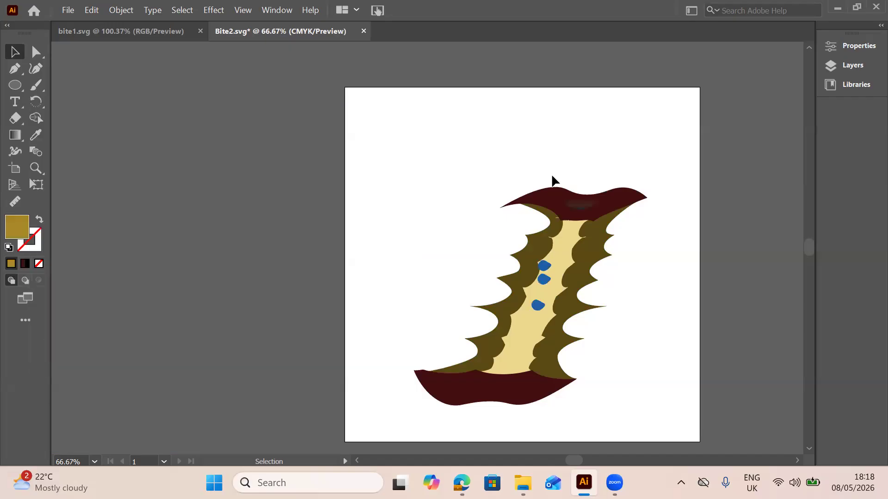
# Isolate the core's pale inner flesh shape inside the nested groups and set its fill to the dark mustard A38711
pyautogui.doubleClick(573, 237)
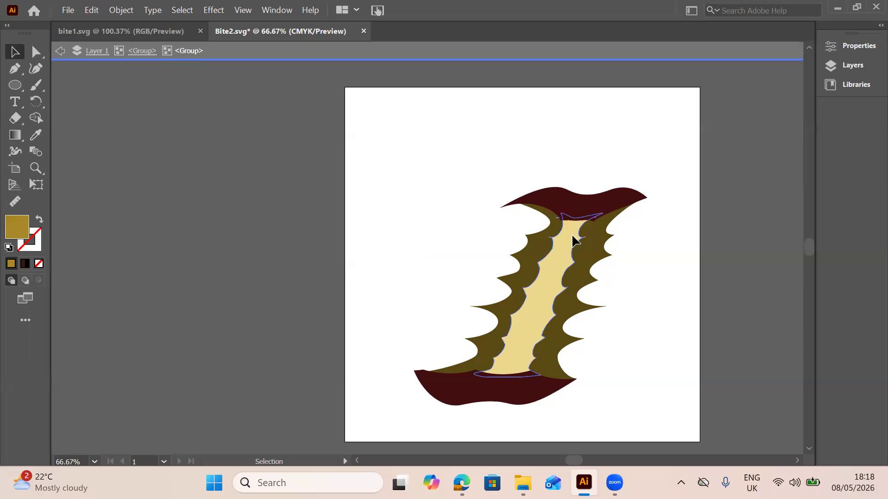
pyautogui.click(573, 237)
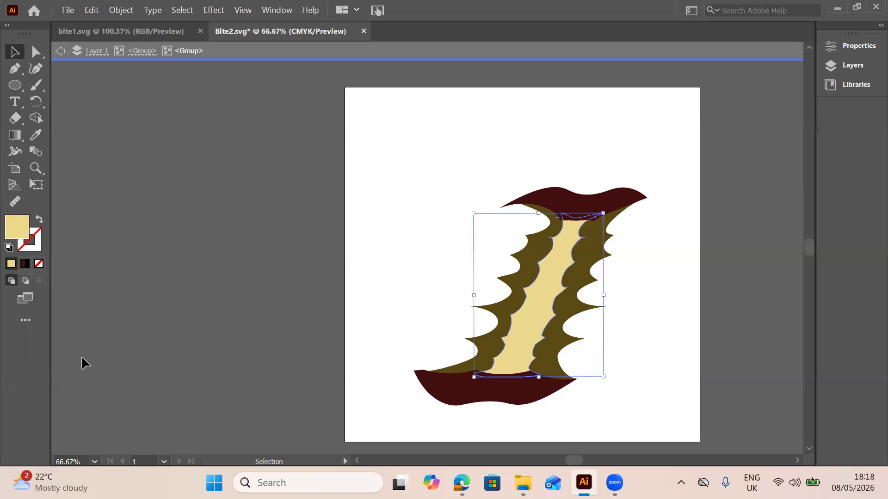
pyautogui.doubleClick(11, 227)
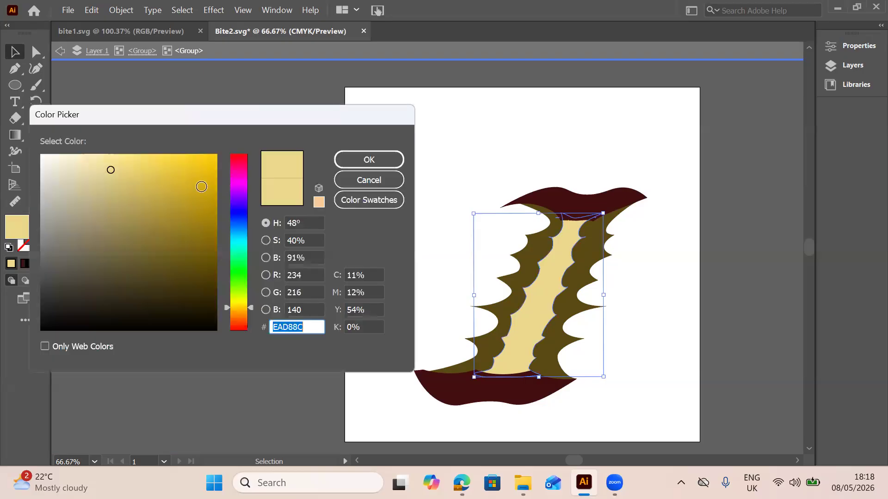
pyautogui.click(185, 205)
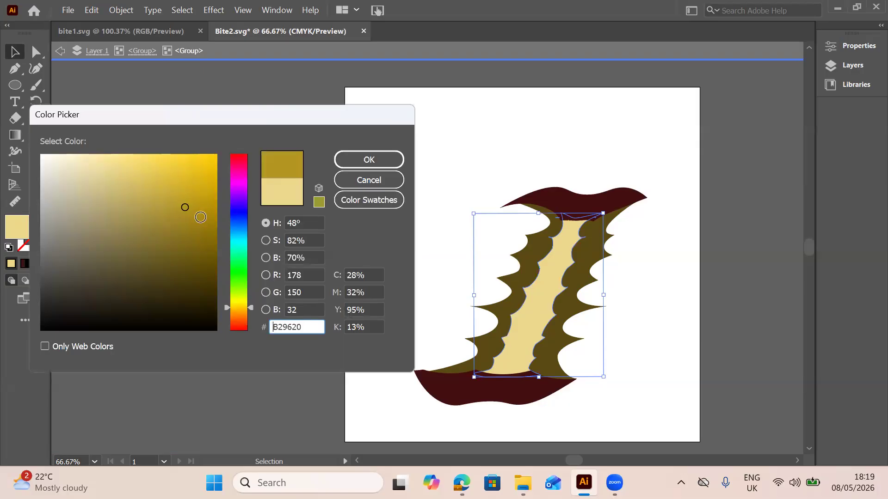
pyautogui.click(199, 217)
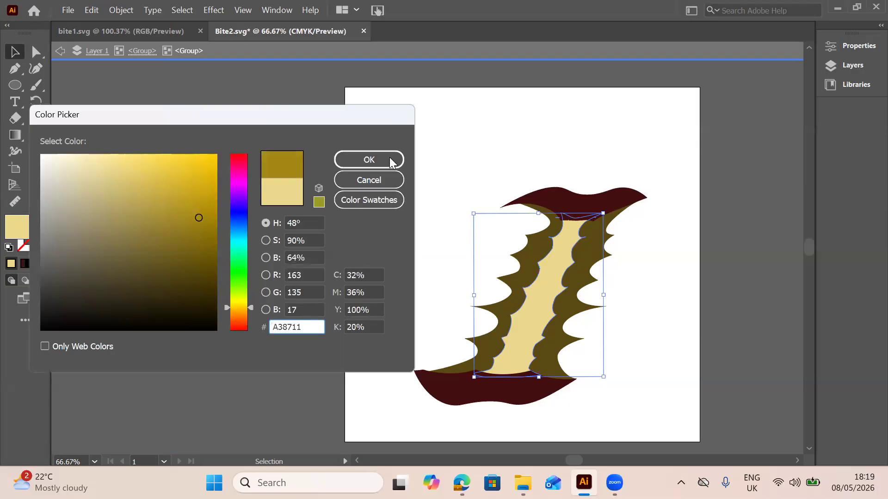
pyautogui.click(389, 159)
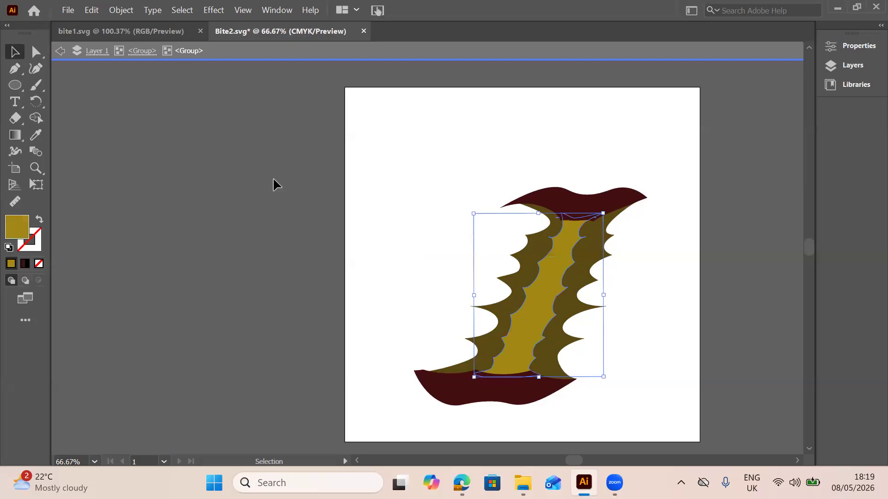
# Give the inner flesh shape a pale yellow E0CE80 stroke and exit isolation
pyautogui.doubleClick(32, 246)
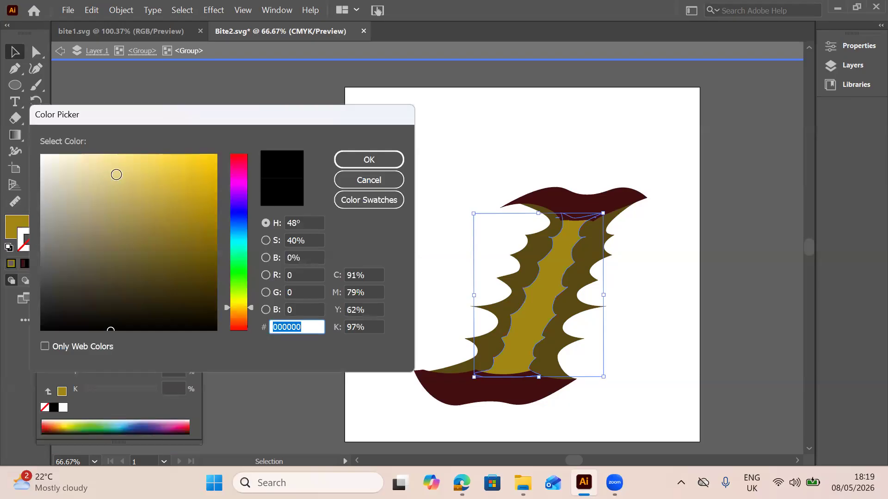
pyautogui.click(117, 175)
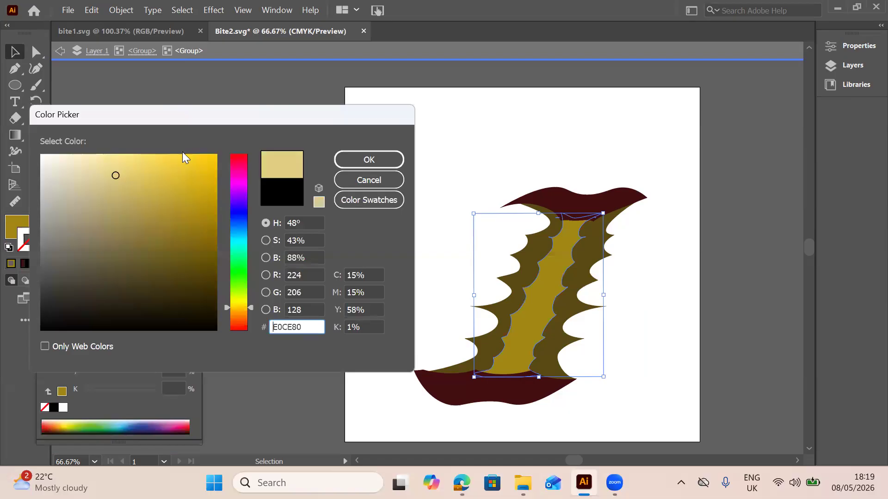
pyautogui.click(343, 162)
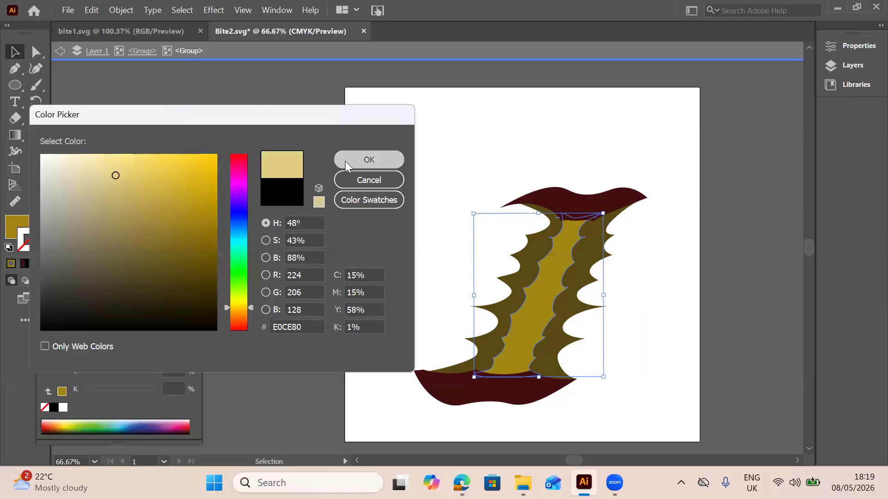
pyautogui.doubleClick(455, 162)
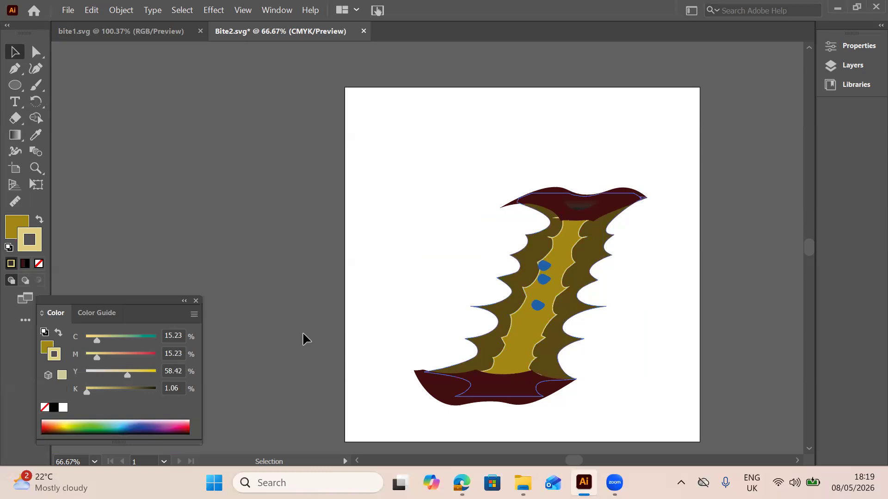
# Check the rotten core picture in 9626_w25_qp_04.pdf, return to Illustrator, isolate the lowest seed and set its fill to dark blue 074175
pyautogui.moveTo(462, 483)
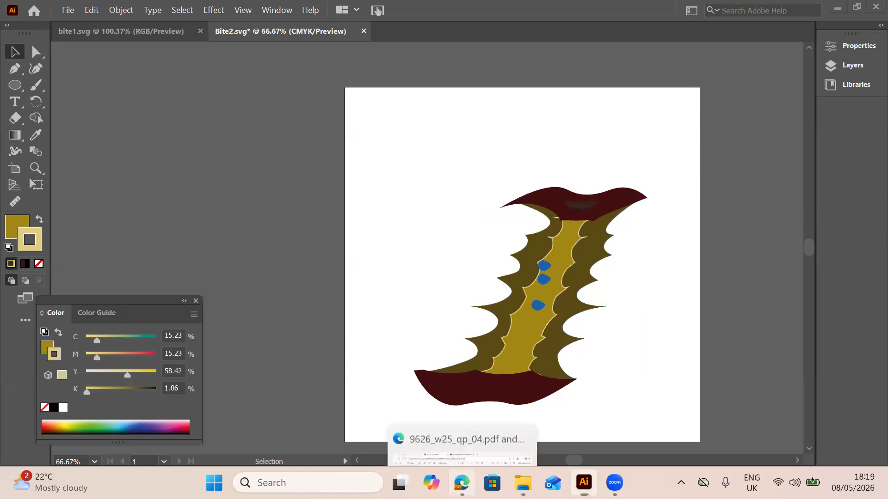
pyautogui.click(462, 444)
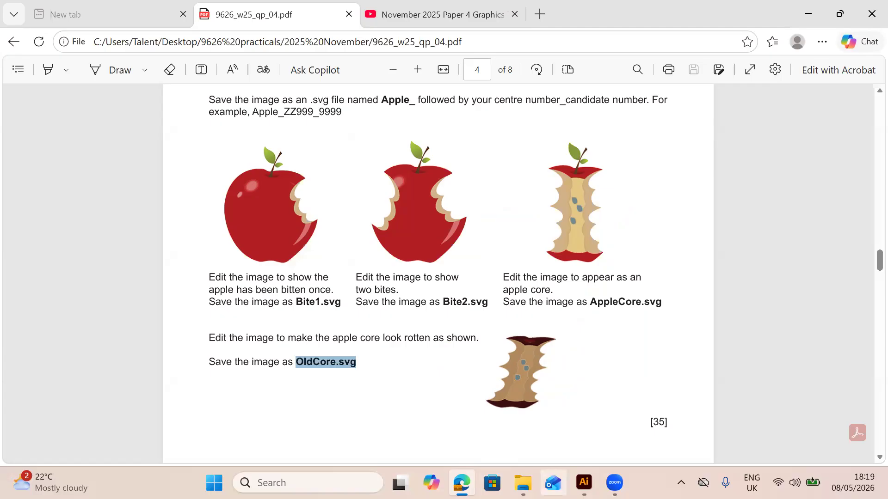
pyautogui.moveTo(584, 483)
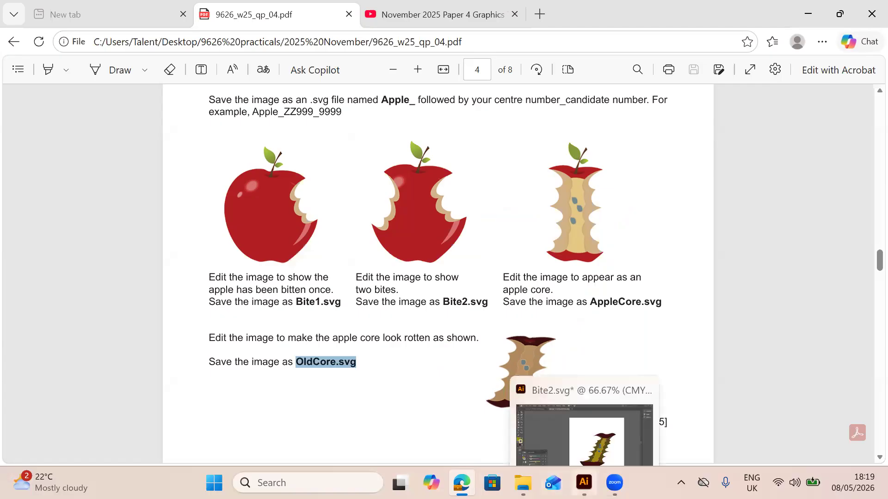
pyautogui.click(582, 416)
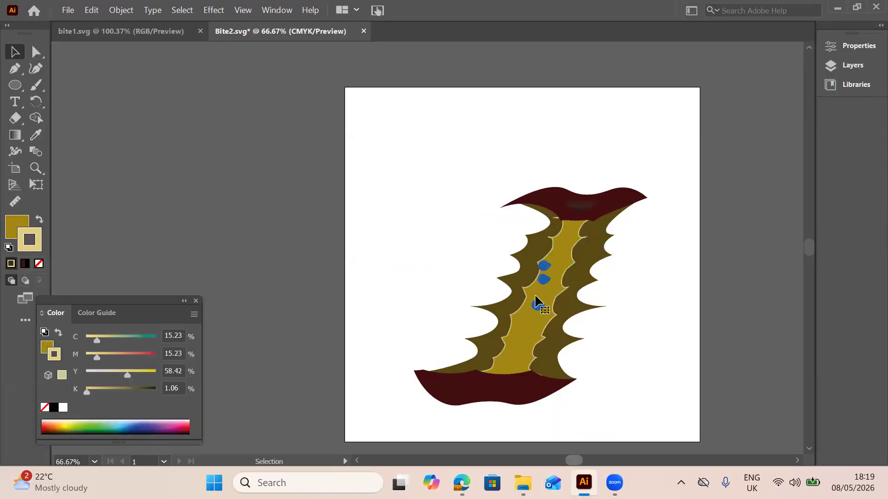
pyautogui.click(539, 304)
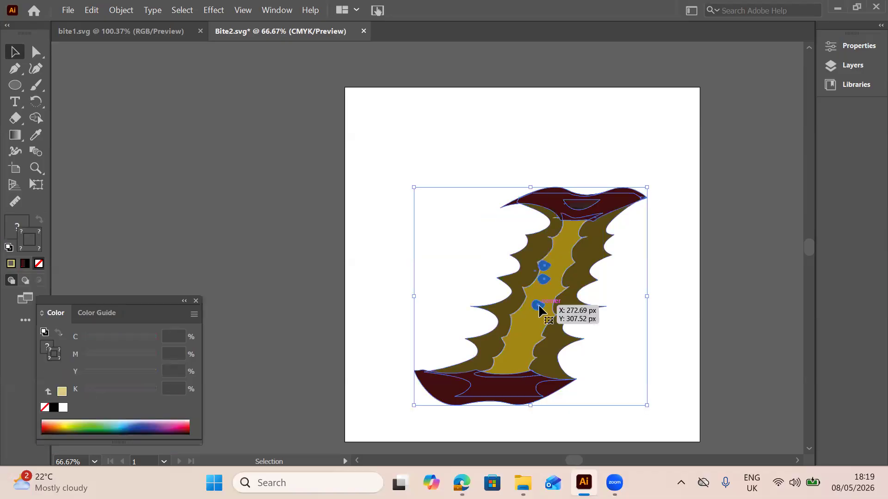
pyautogui.doubleClick(539, 304)
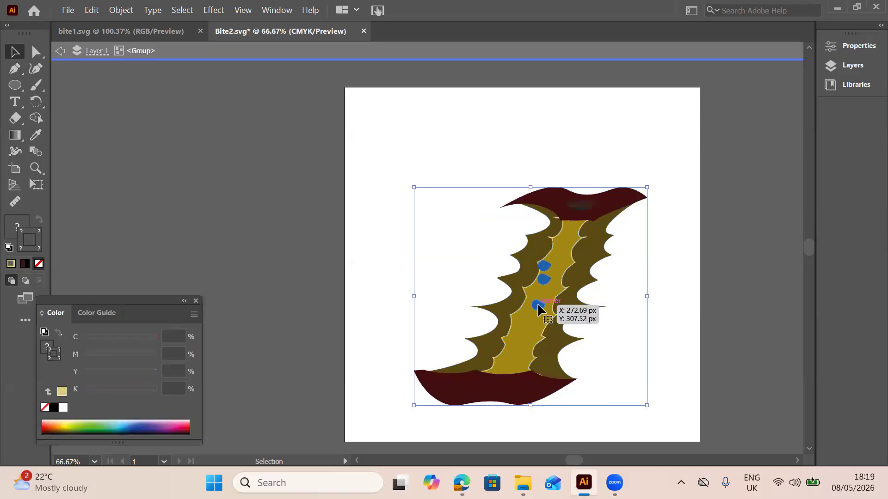
pyautogui.doubleClick(536, 306)
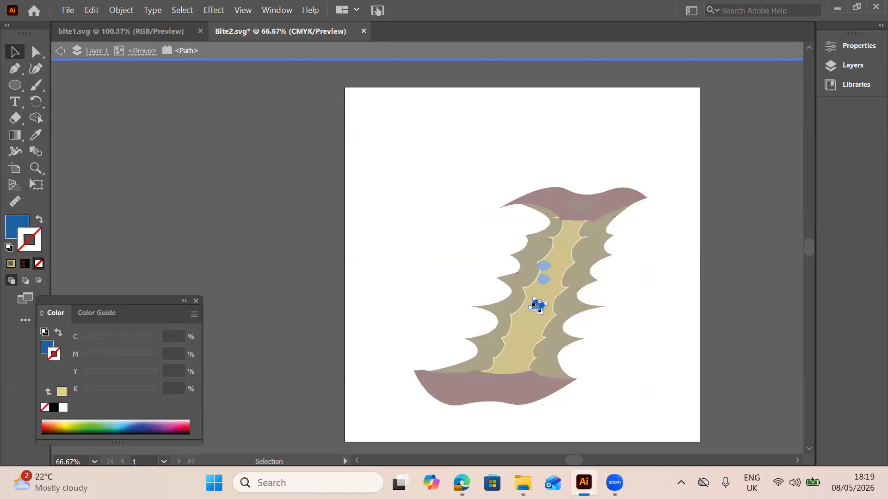
pyautogui.doubleClick(22, 226)
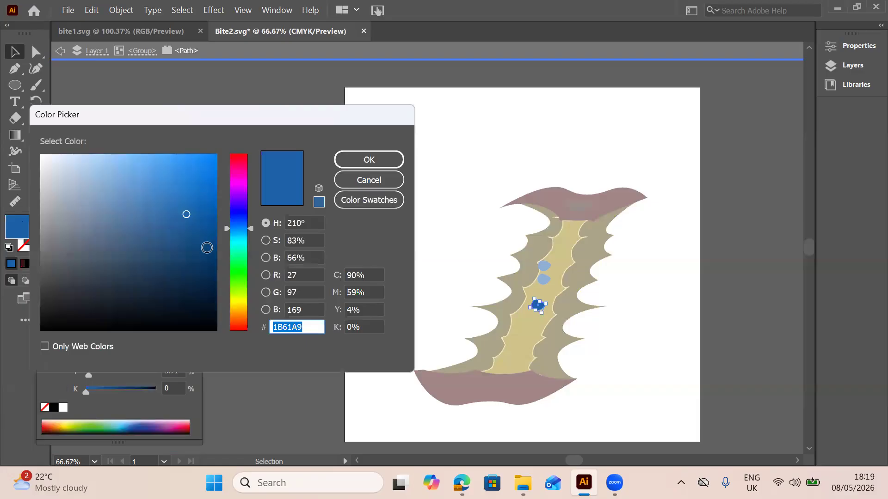
pyautogui.click(206, 248)
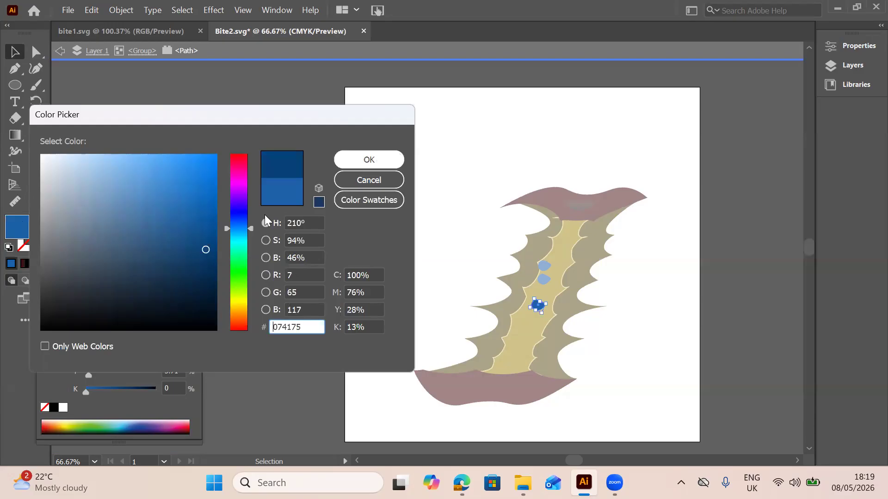
pyautogui.press('Return')
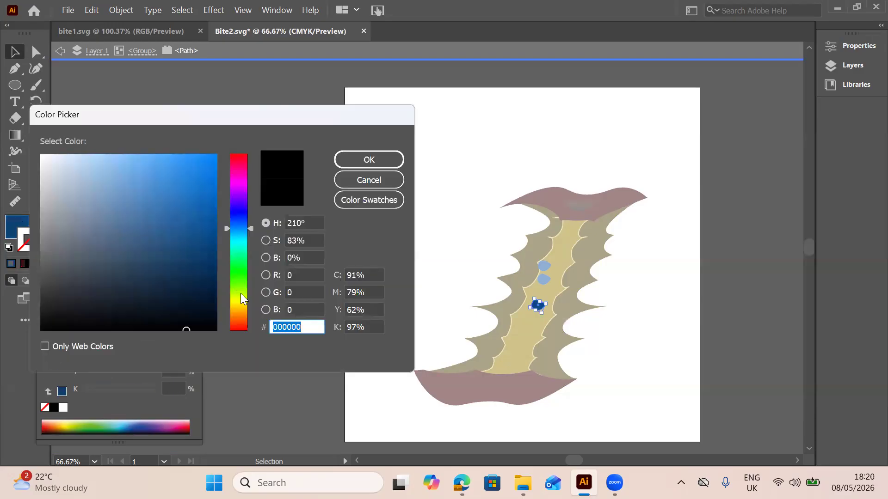
# Give the lowest seed a light yellow E8EF5B stroke and exit isolation
pyautogui.click(240, 293)
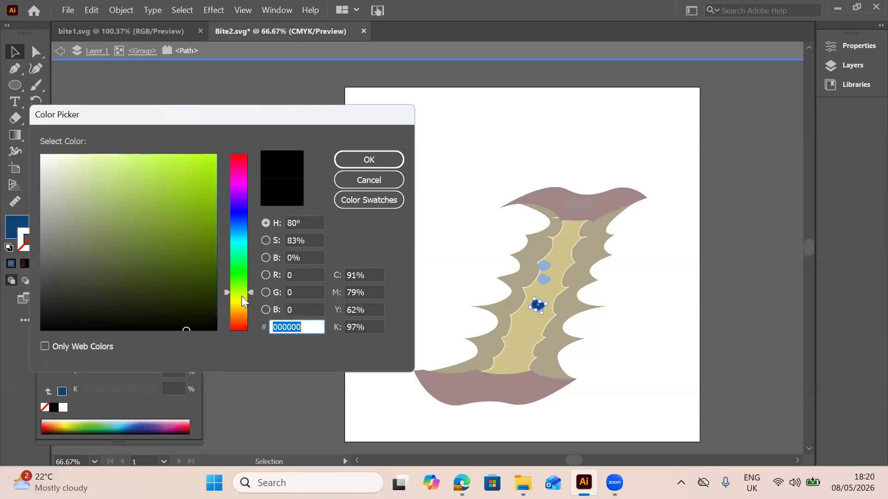
pyautogui.click(243, 299)
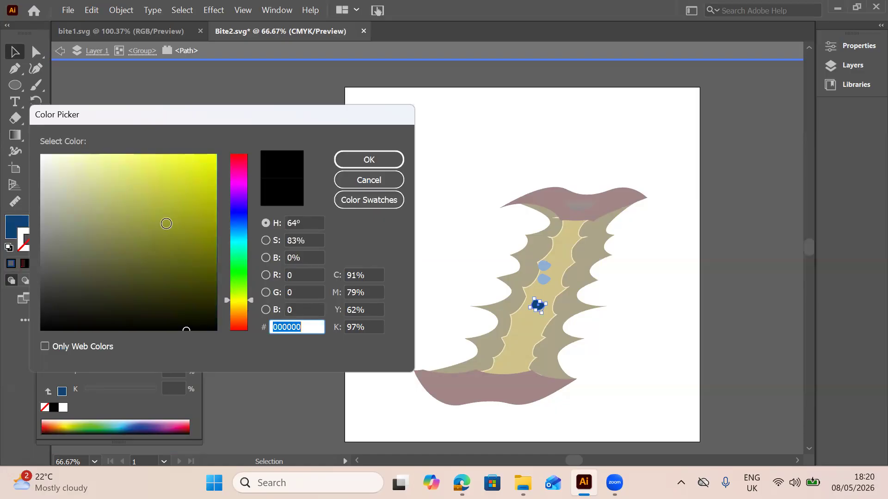
pyautogui.click(166, 223)
pyautogui.click(185, 177)
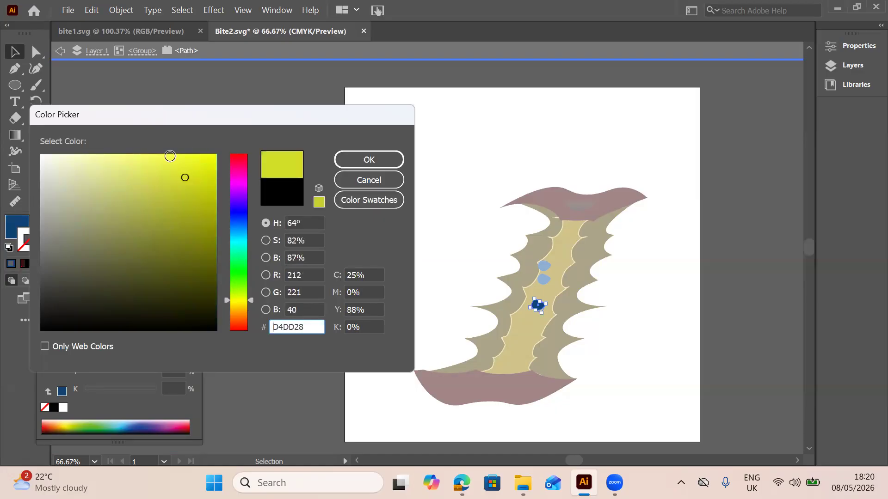
pyautogui.click(149, 165)
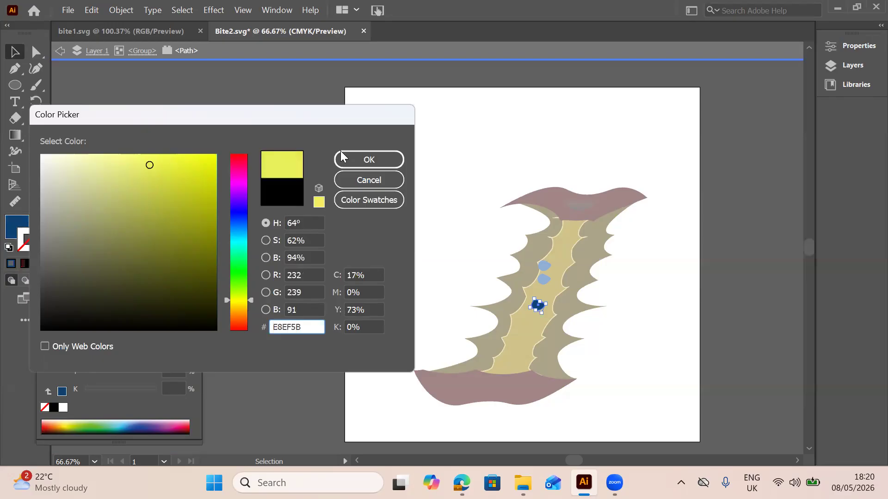
pyautogui.click(349, 158)
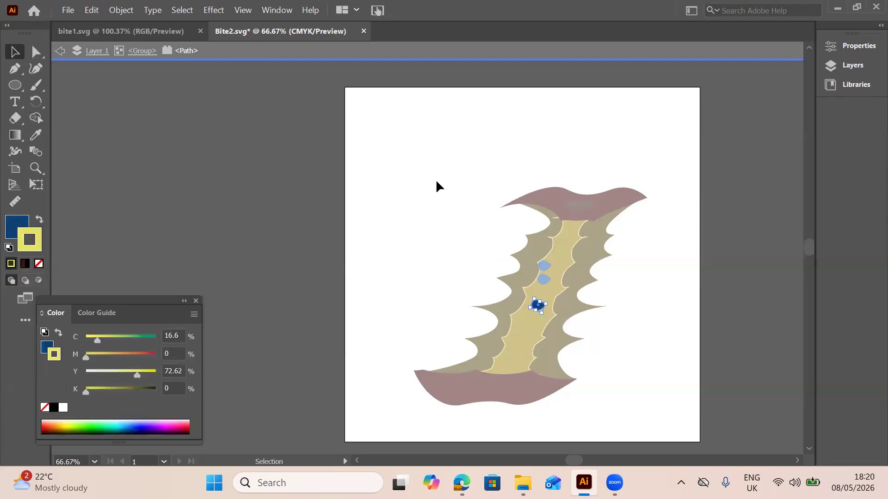
pyautogui.doubleClick(436, 182)
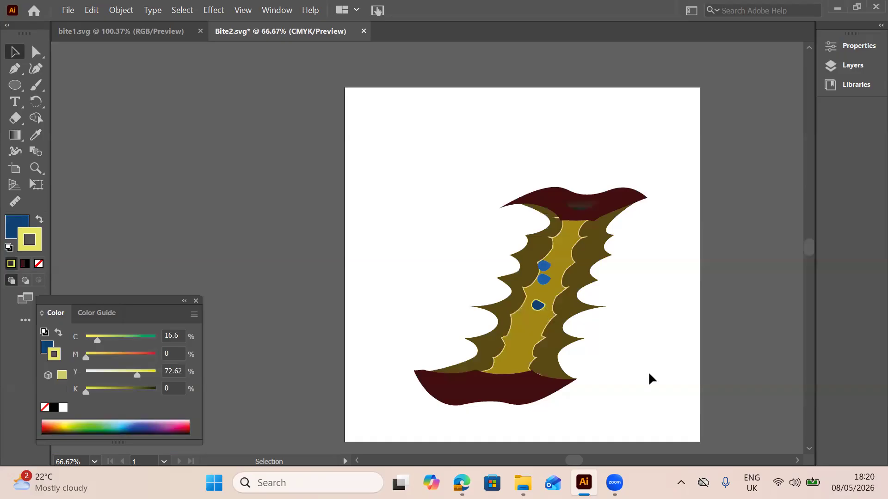
# Isolate the core group and delete the two upper seeds that still have the lighter blue fill
pyautogui.click(543, 284)
pyautogui.doubleClick(544, 283)
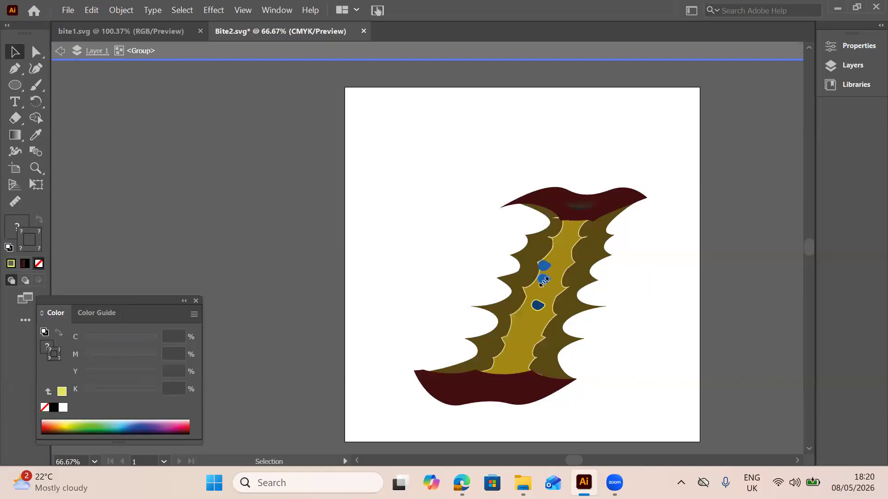
pyautogui.click(544, 281)
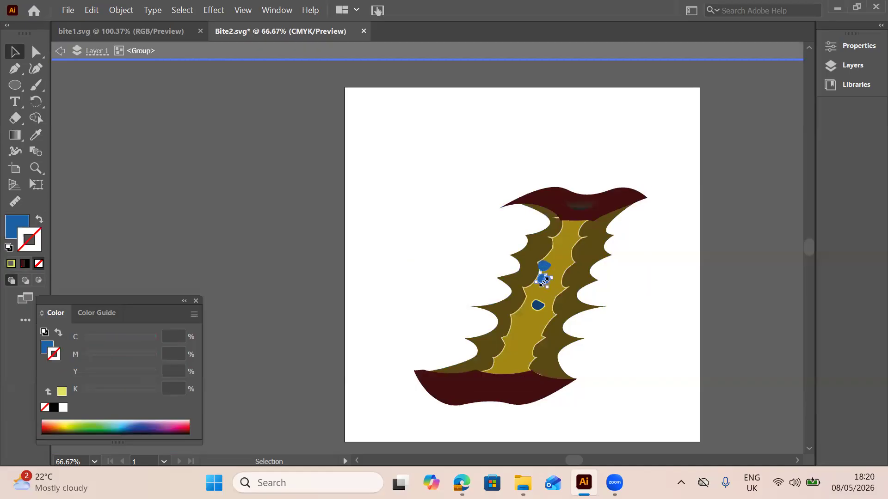
pyautogui.press('Delete')
pyautogui.click(544, 266)
pyautogui.press('Delete')
# Duplicate the outlined dark blue seed twice, placing both copies close together above it on the inner flesh, exit isolation and close the colour settings
pyautogui.click(537, 308)
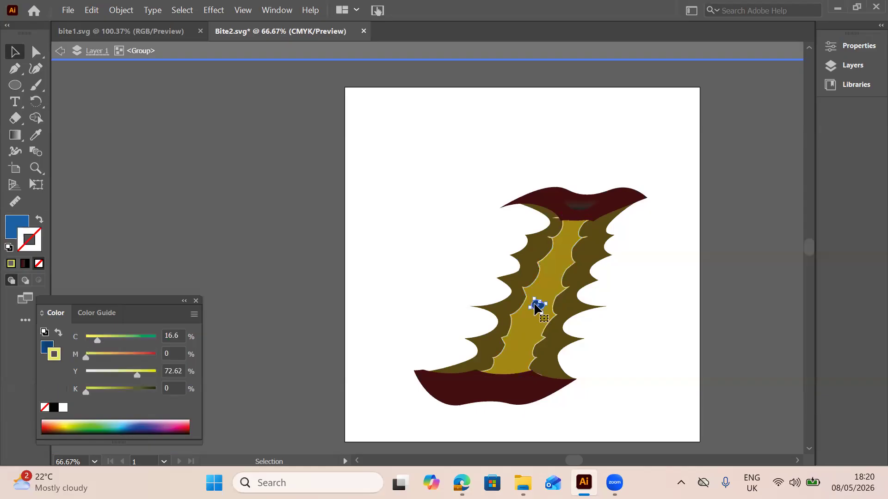
pyautogui.moveTo(535, 304)
pyautogui.mouseDown()
pyautogui.moveTo(536, 291)
pyautogui.moveTo(532, 305)
pyautogui.mouseUp()
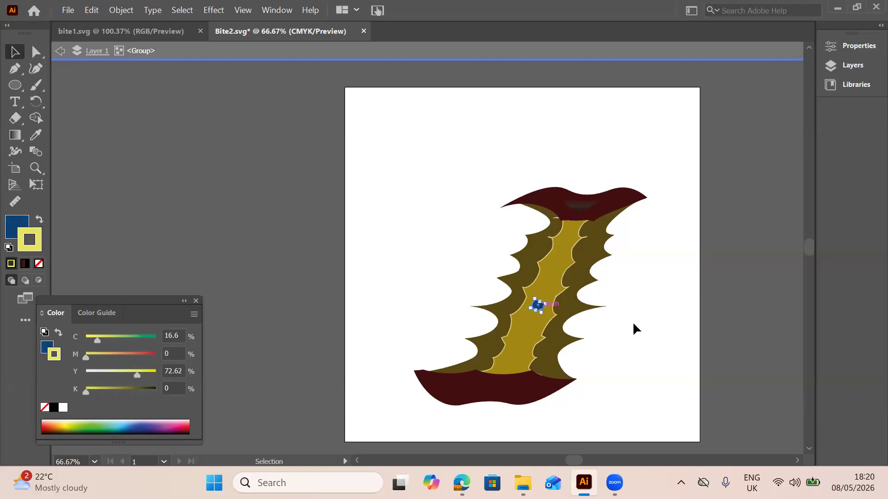
pyautogui.moveTo(537, 305); pyautogui.dragTo(550, 277)
pyautogui.click(652, 311)
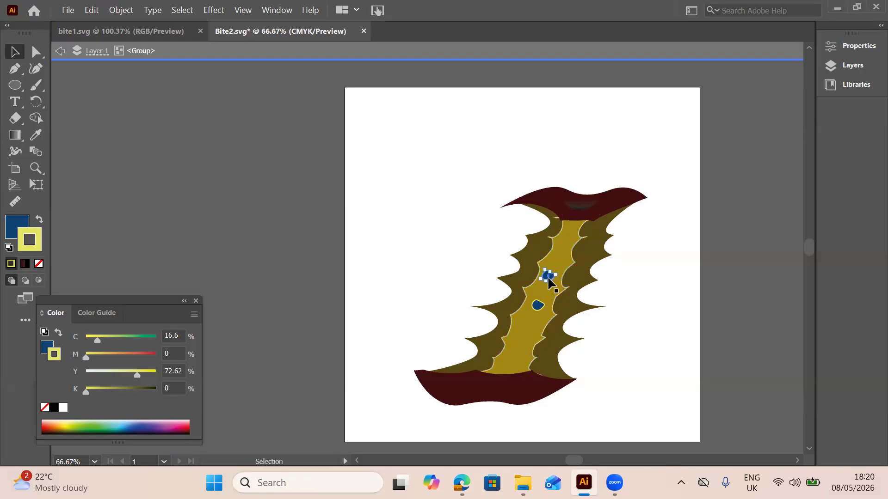
pyautogui.moveTo(551, 282)
pyautogui.mouseDown()
pyautogui.moveTo(537, 293)
pyautogui.moveTo(542, 287)
pyautogui.mouseUp()
pyautogui.click(613, 343)
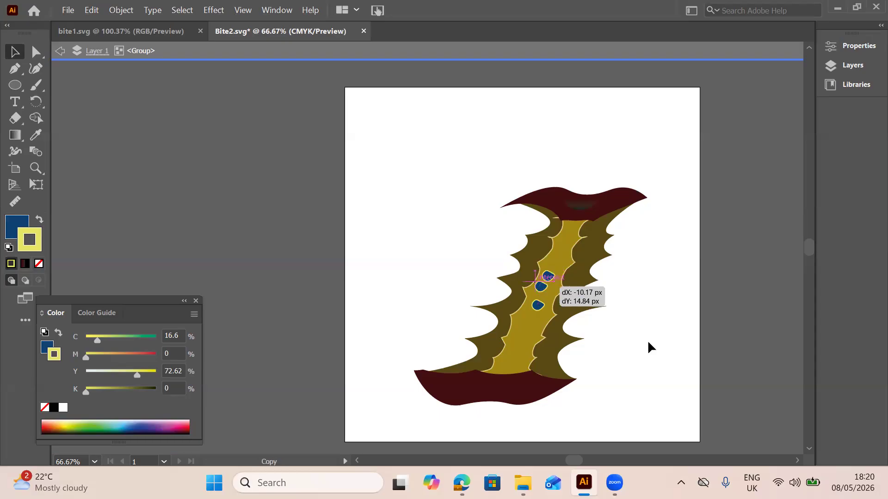
pyautogui.doubleClick(501, 140)
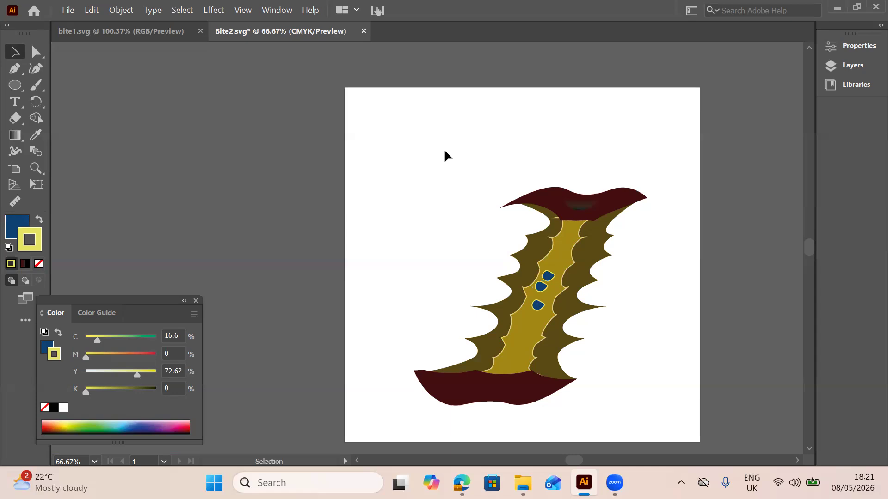
pyautogui.click(196, 301)
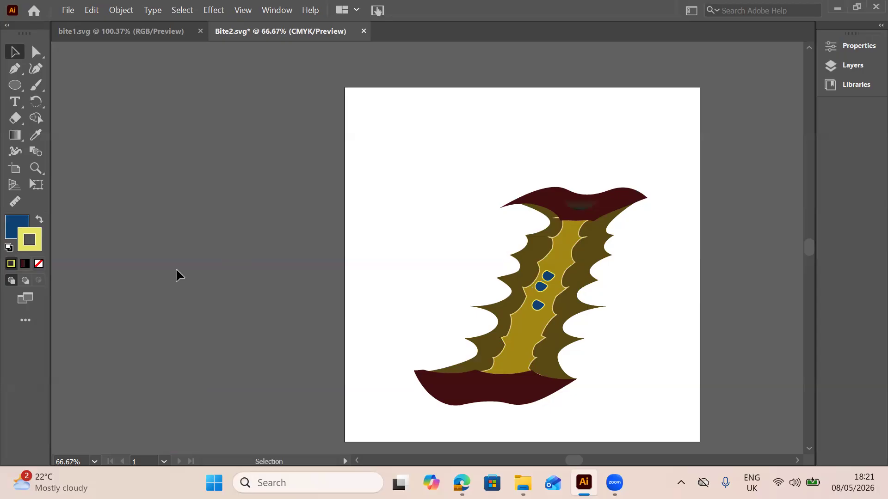